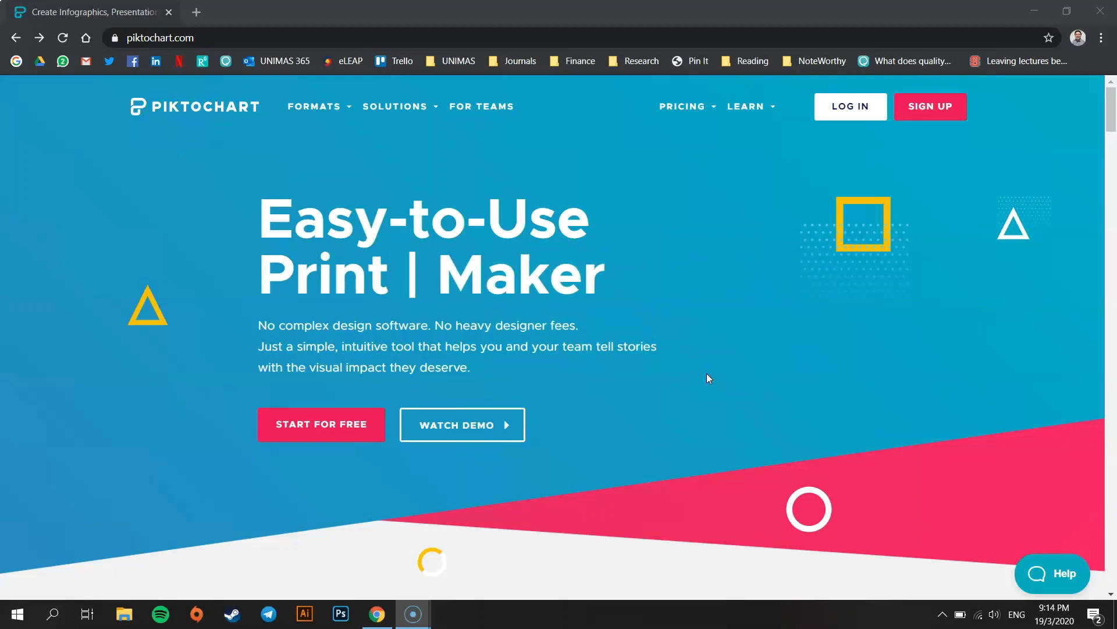
- Examine the options on the account sign-up page and return to the home page
left_click(132, 39)
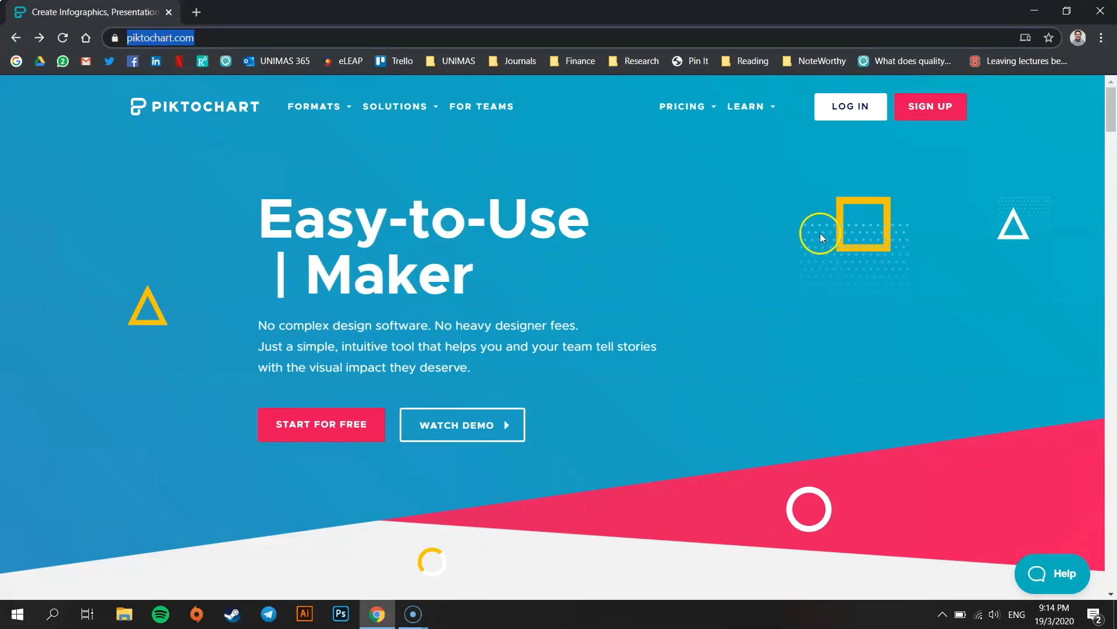
left_click(936, 112)
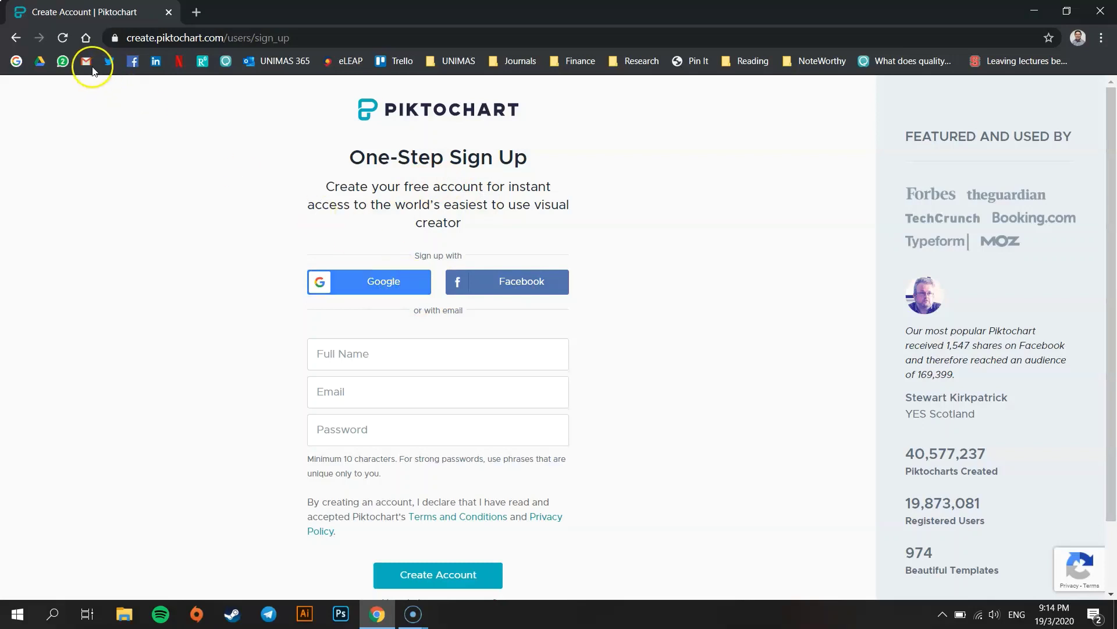
left_click(14, 39)
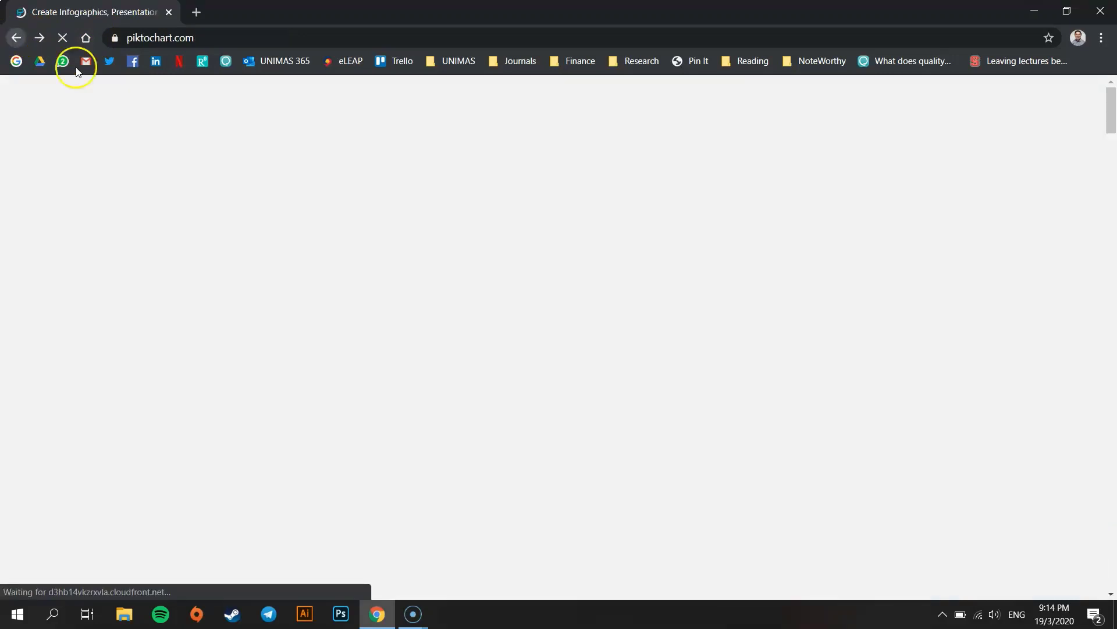
- Log in to Piktochart with an existing Google account
left_click(849, 103)
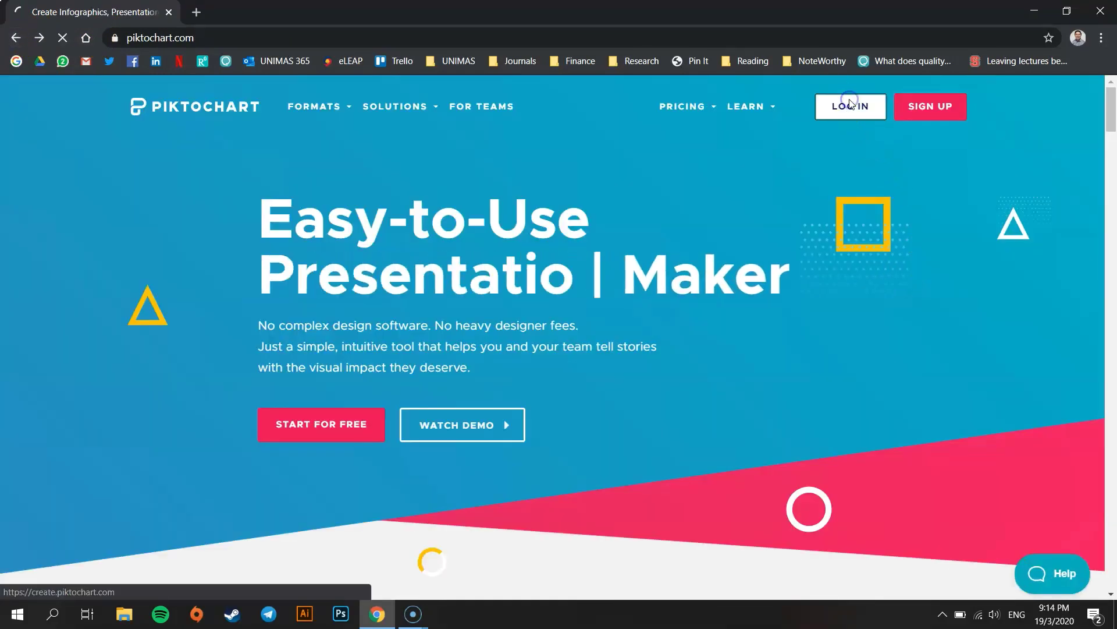
left_click(353, 257)
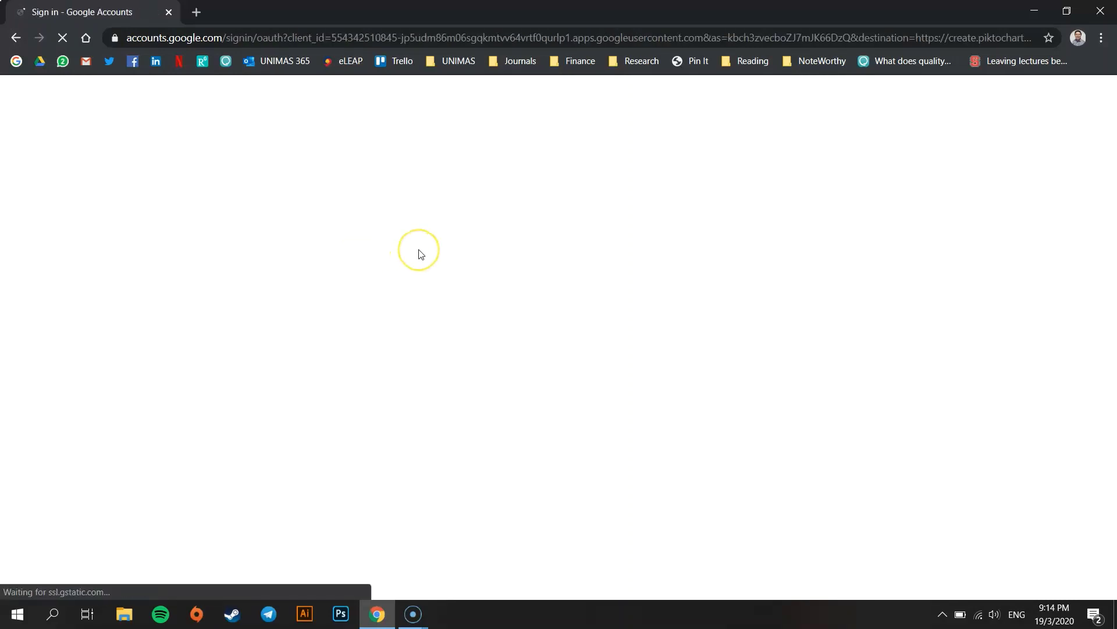
left_click(538, 328)
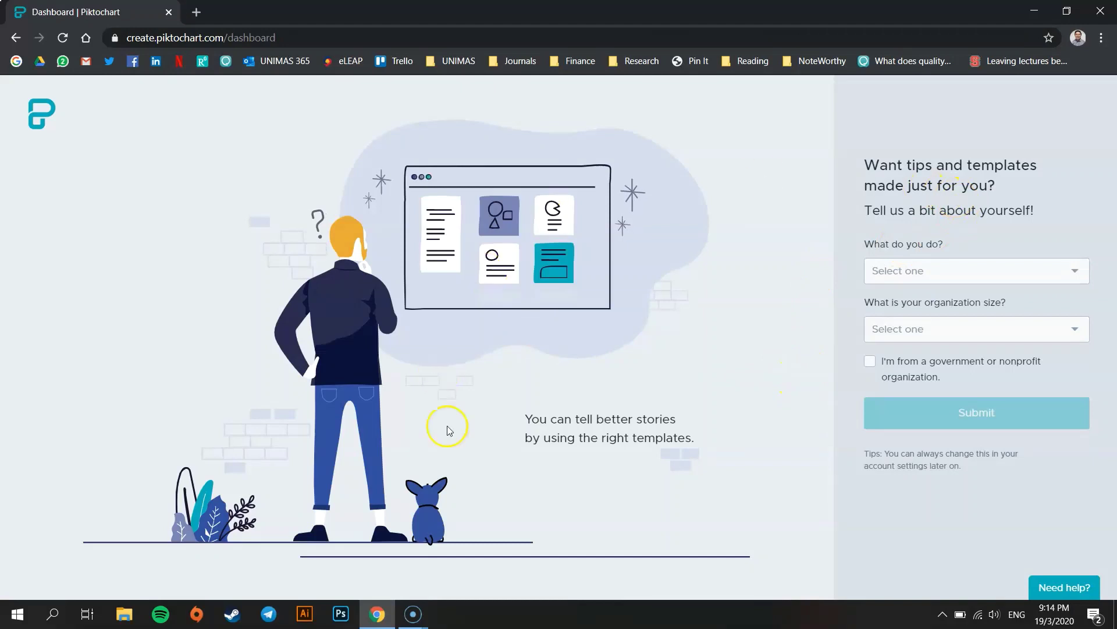
- Submit the profile survey with Student - College/University as the occupation and 1000 and above as the organization size
left_click(958, 276)
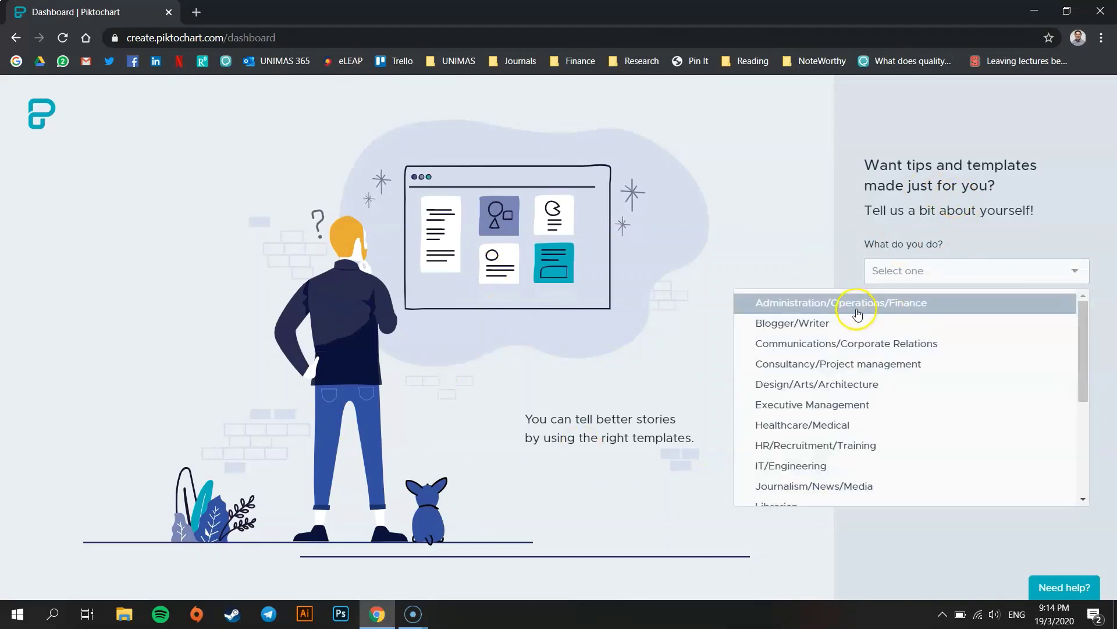
scroll(815, 427, "down", 3)
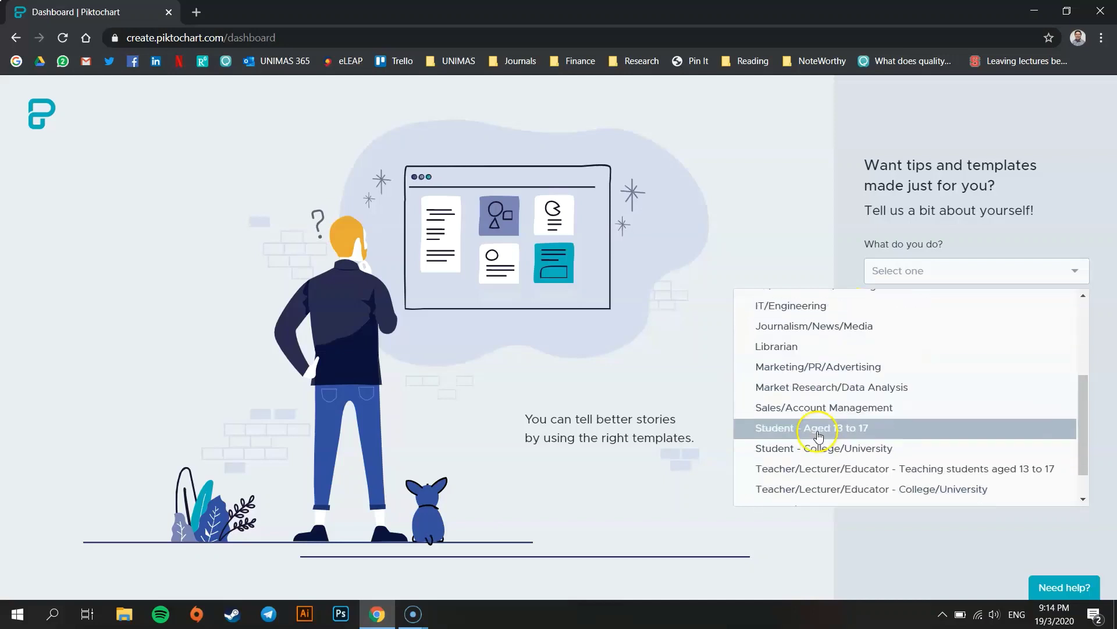
left_click(855, 410)
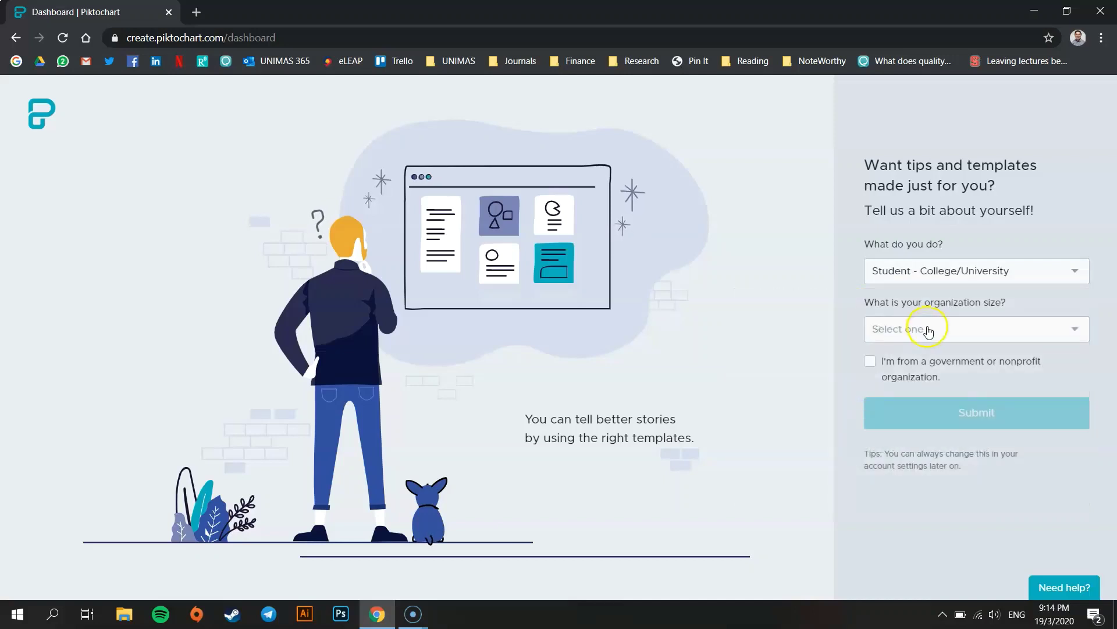
left_click(920, 329)
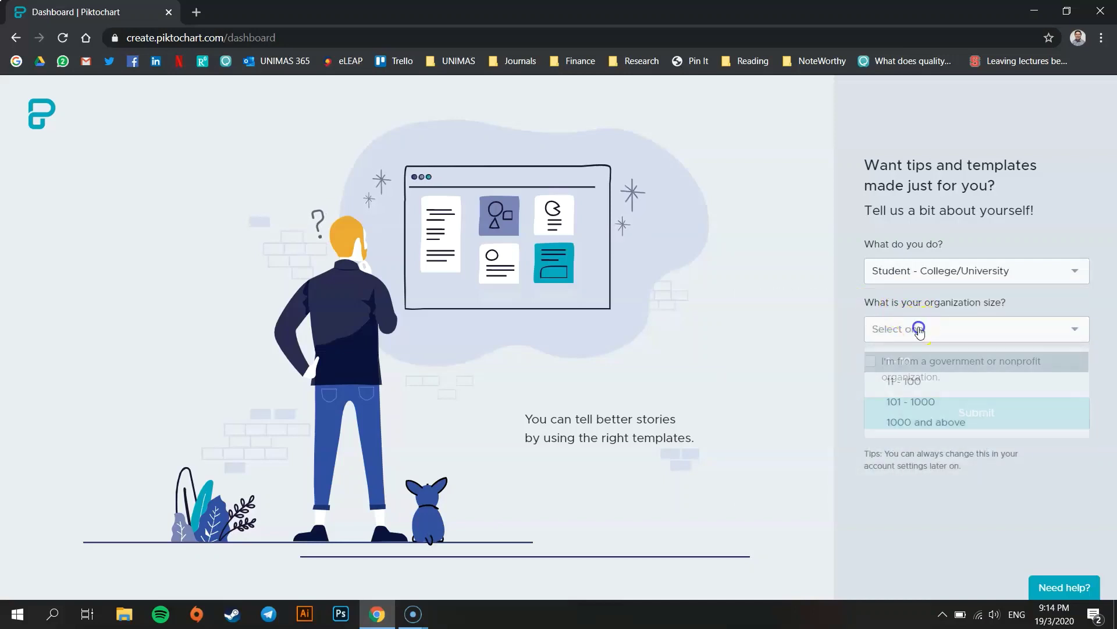
left_click(925, 420)
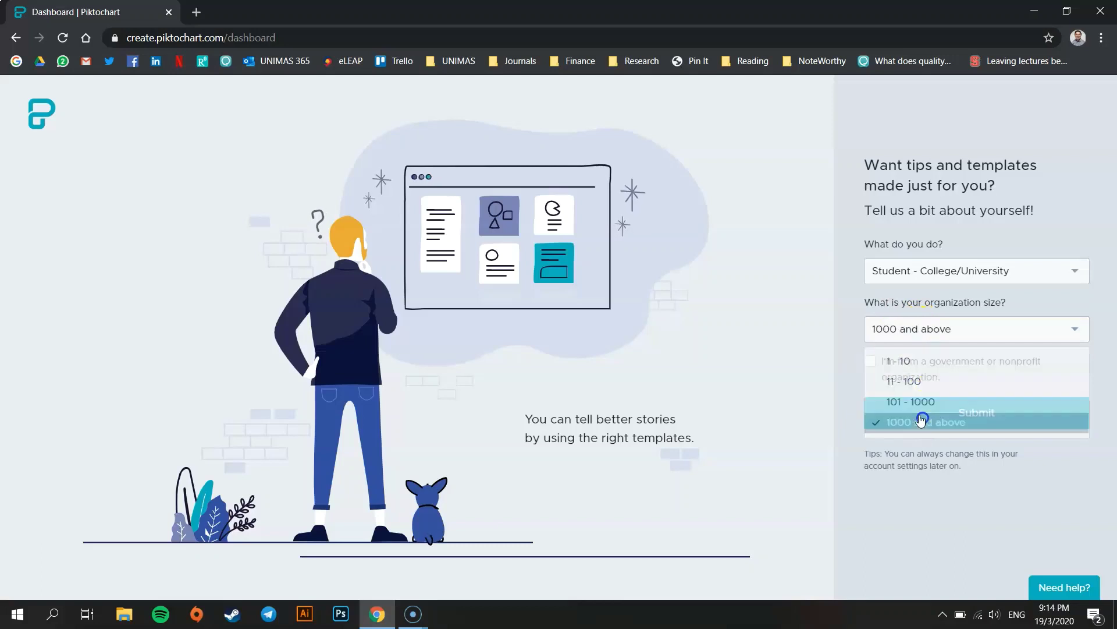
left_click(920, 423)
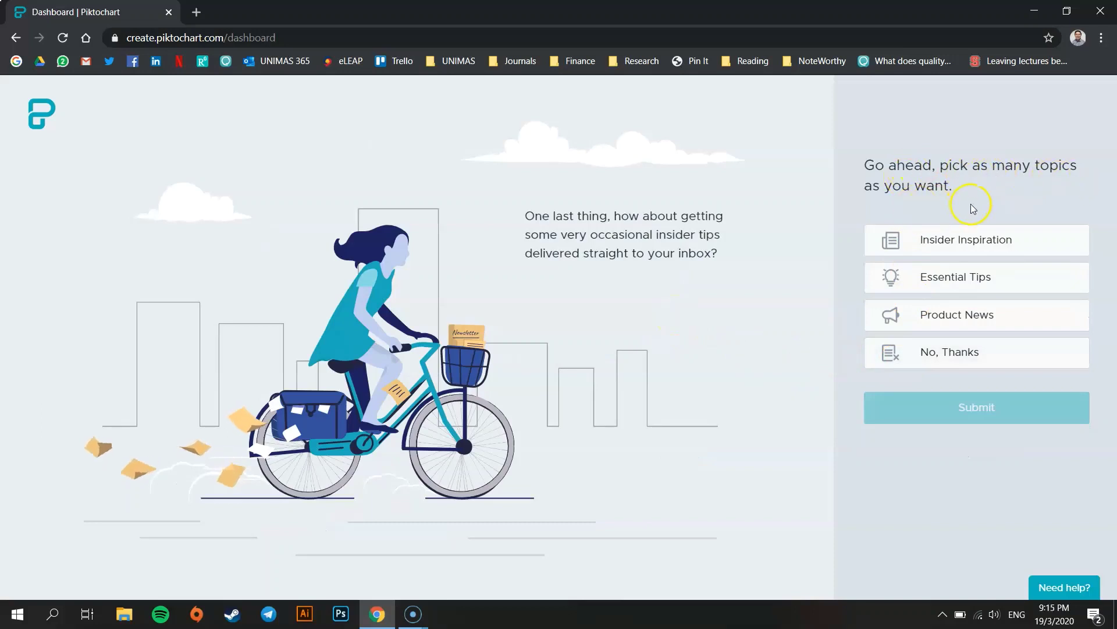
- Choose Essential Tips as the newsletter topic and submit the choice
mouse_move(954, 235)
left_click(934, 283)
left_click(898, 407)
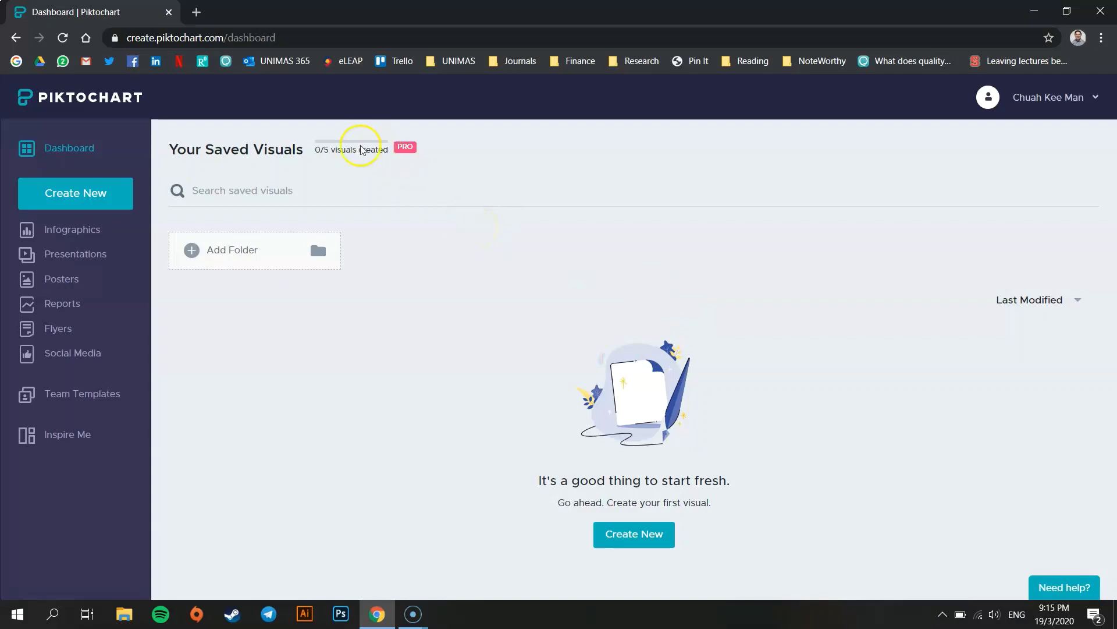
- Check the allowance of saved visuals and the available visual types on the dashboard
left_click_drag(321, 150, 386, 153)
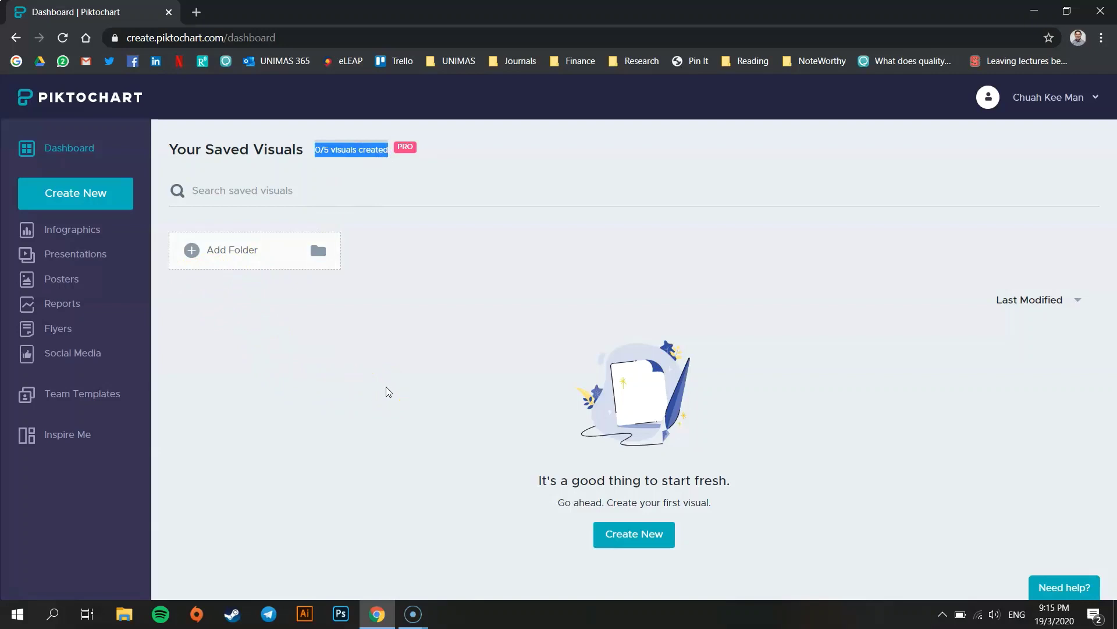
left_click(397, 384)
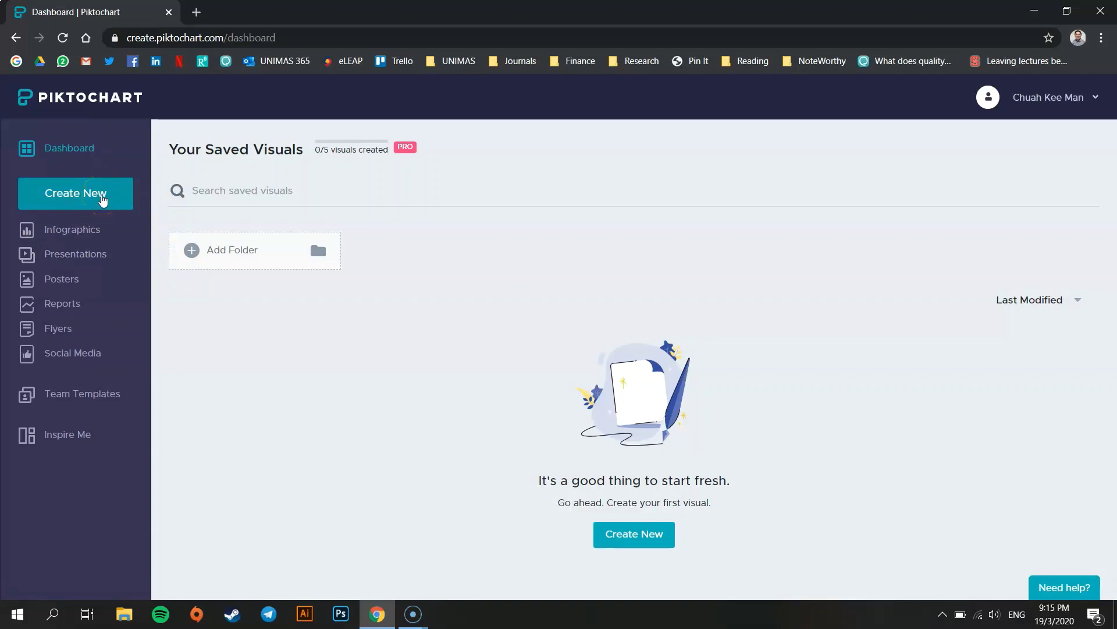
left_click(76, 233)
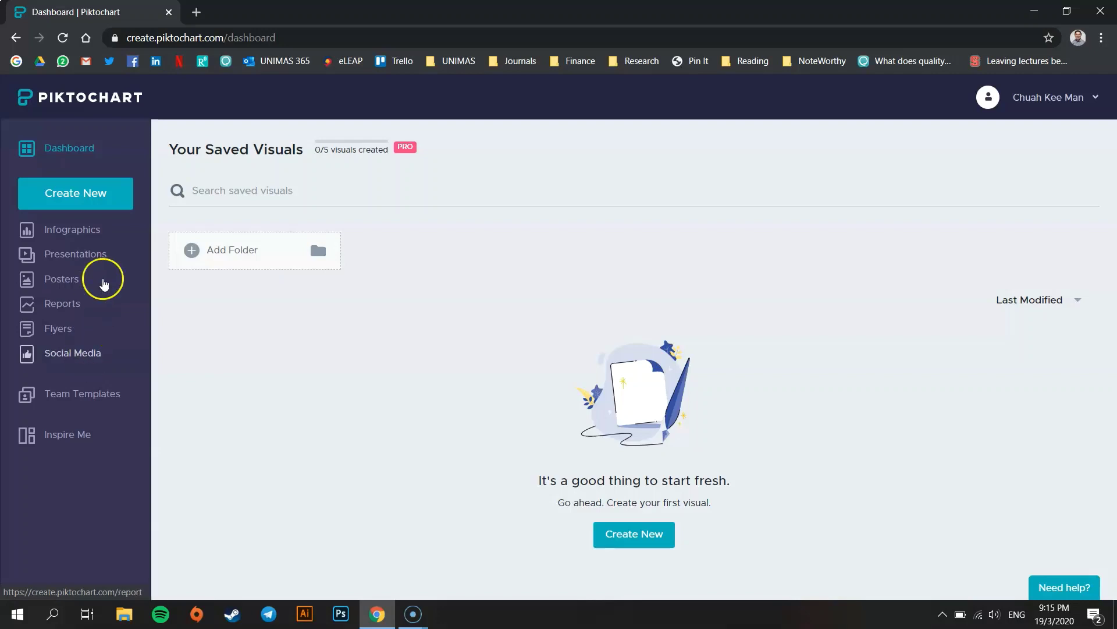
- Create a new infographic from the orange FLU template in the infographic template gallery
left_click(103, 194)
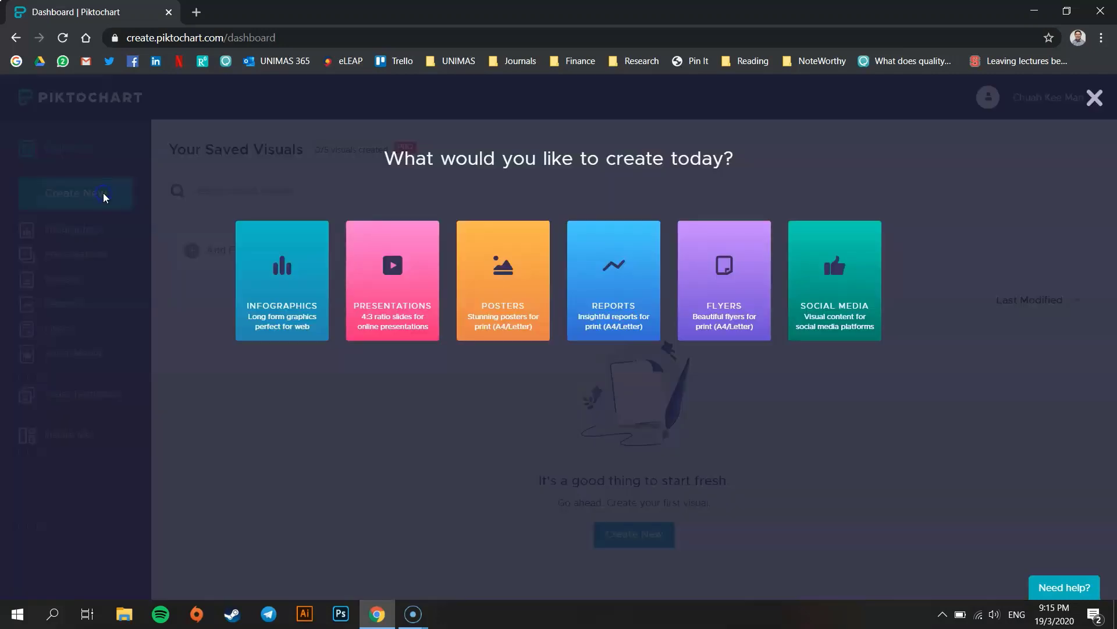
left_click(295, 290)
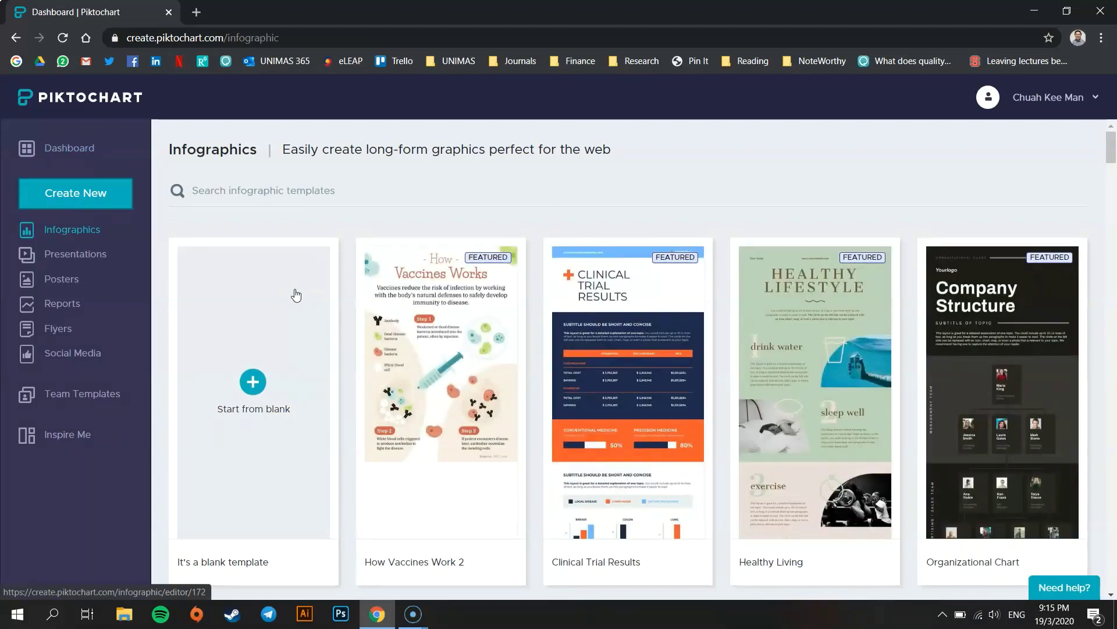
scroll(924, 386, "down", 4)
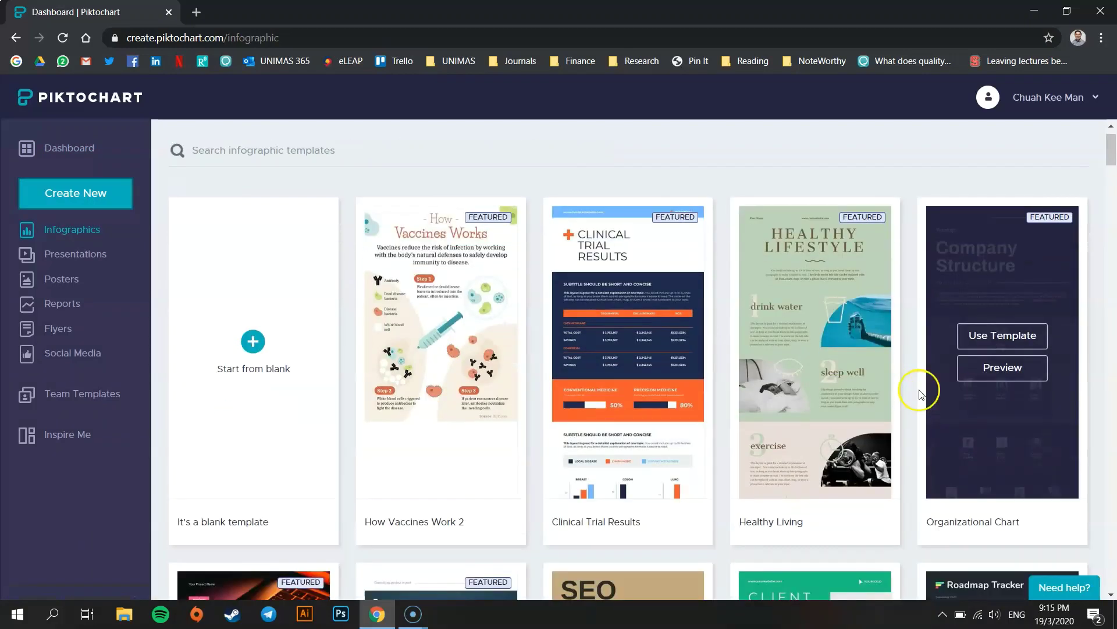
scroll(531, 391, "down", 3)
scroll(249, 367, "down", 5)
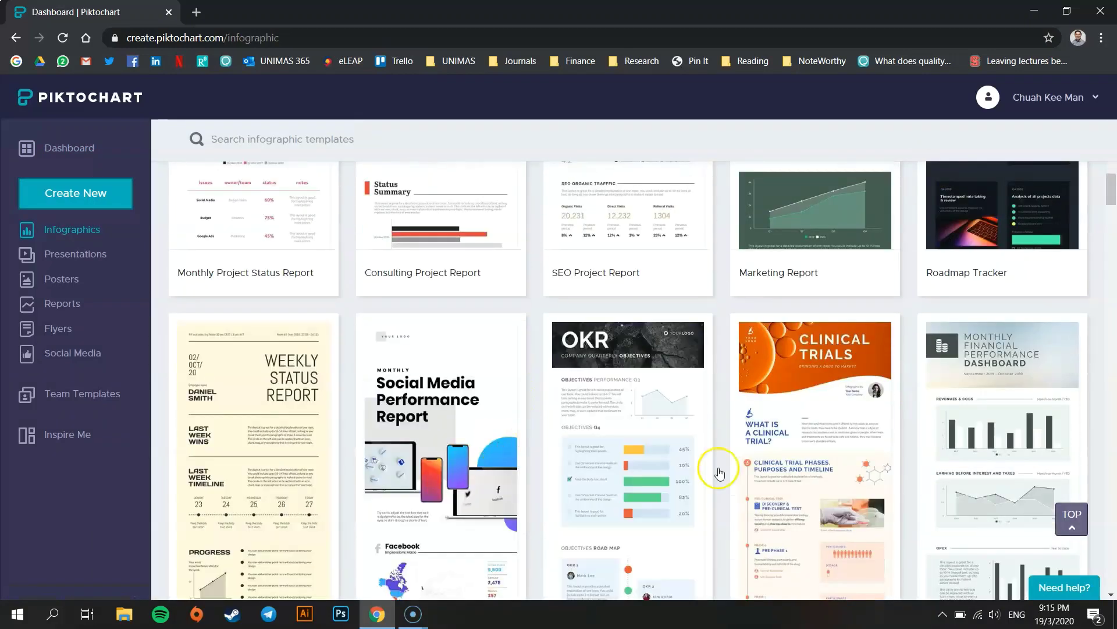
scroll(892, 392, "up", 5)
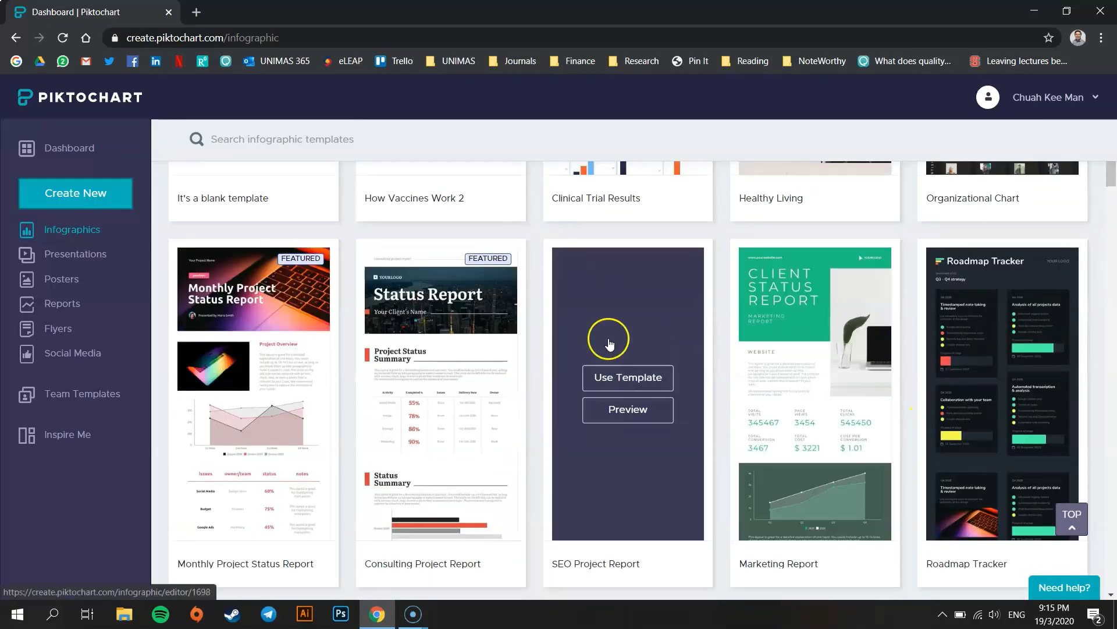
scroll(605, 332, "up", 2)
scroll(606, 343, "up", 4)
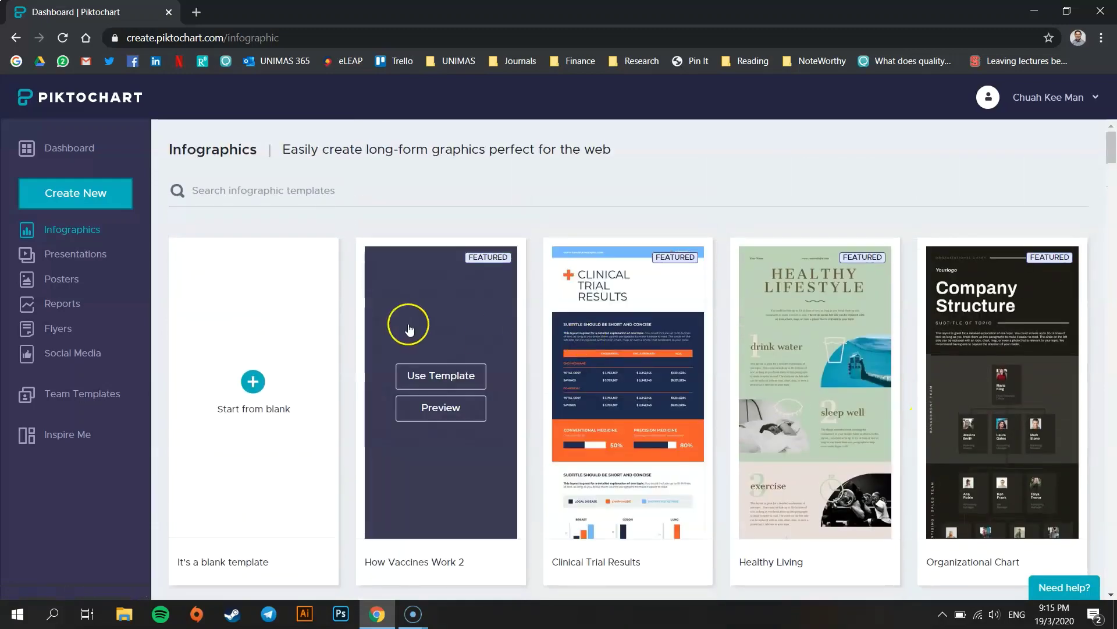
scroll(713, 369, "down", 10)
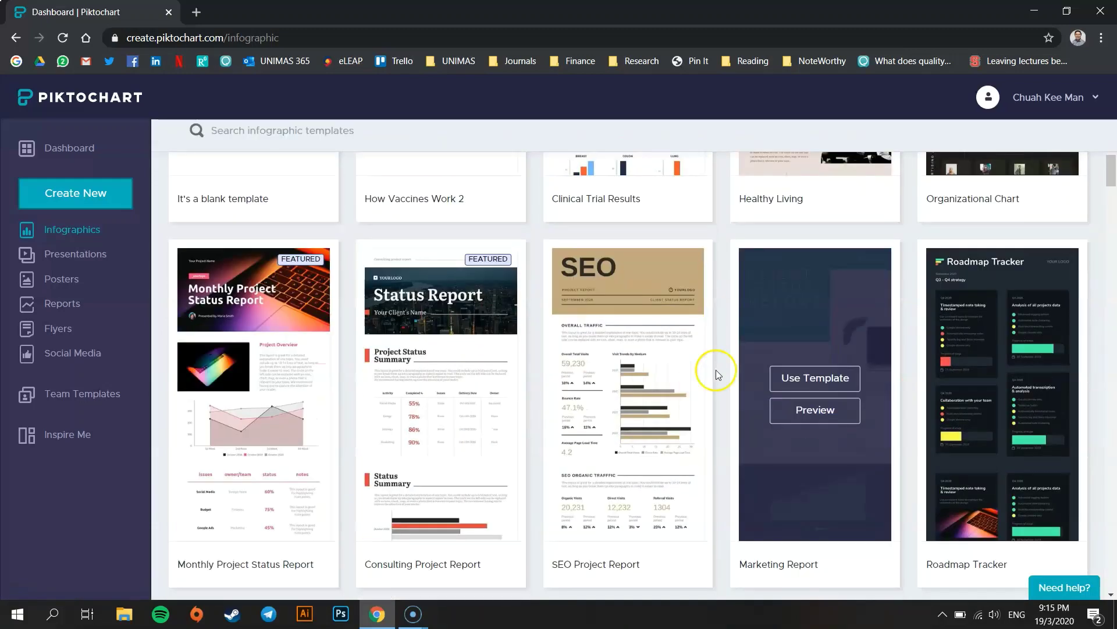
scroll(707, 377, "down", 6)
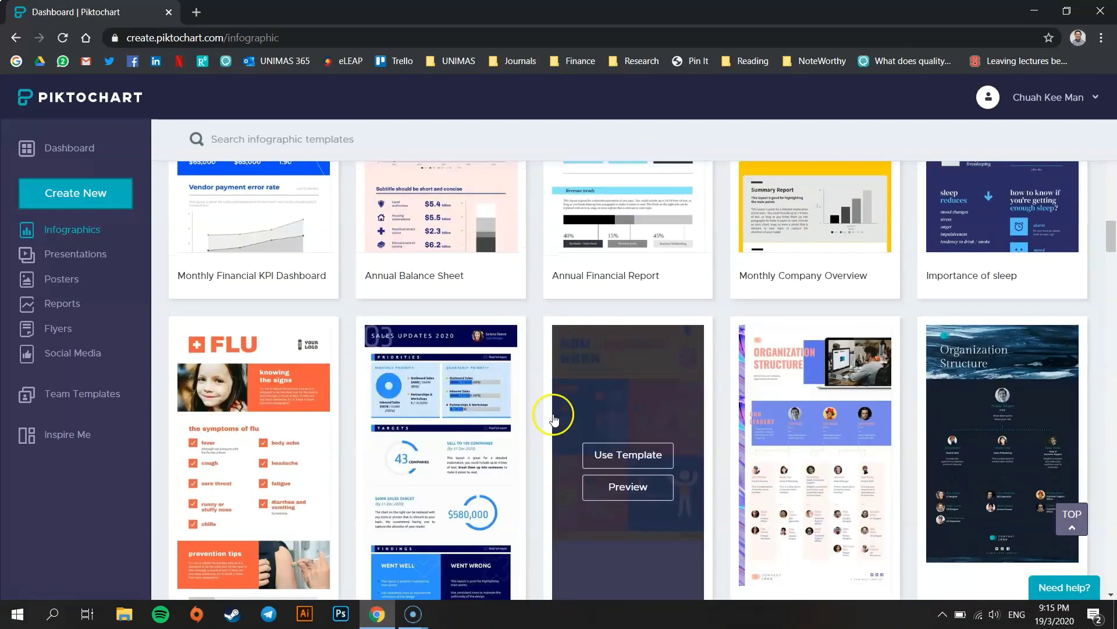
left_click(234, 451)
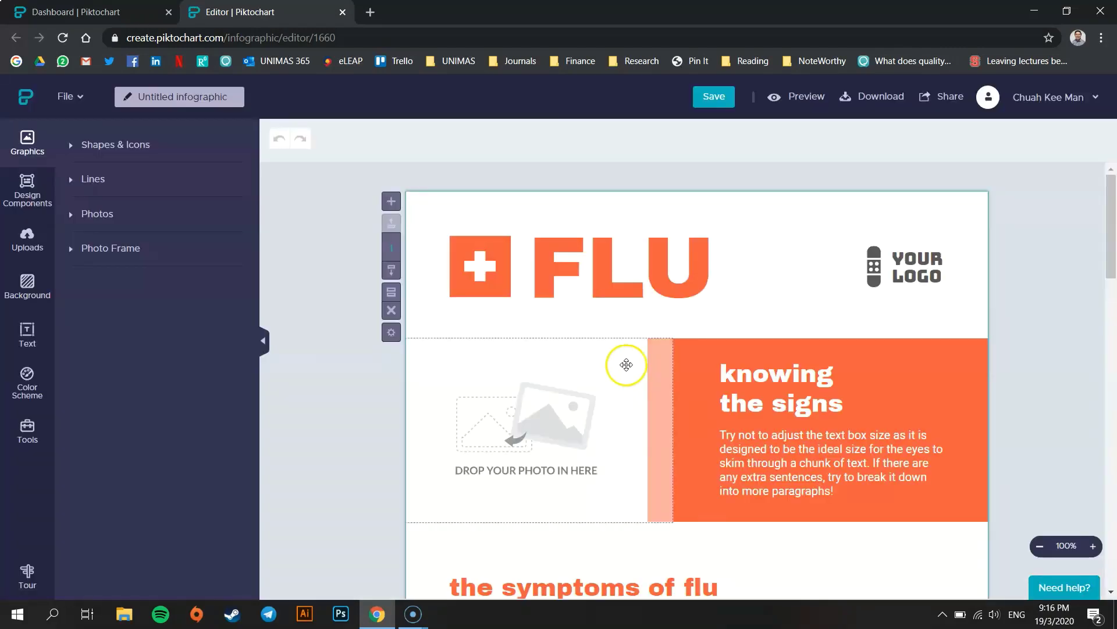
- Replace the infographic's title text "FLU" with "DEMAM"
scroll(579, 391, "down", 10)
scroll(579, 391, "up", 10)
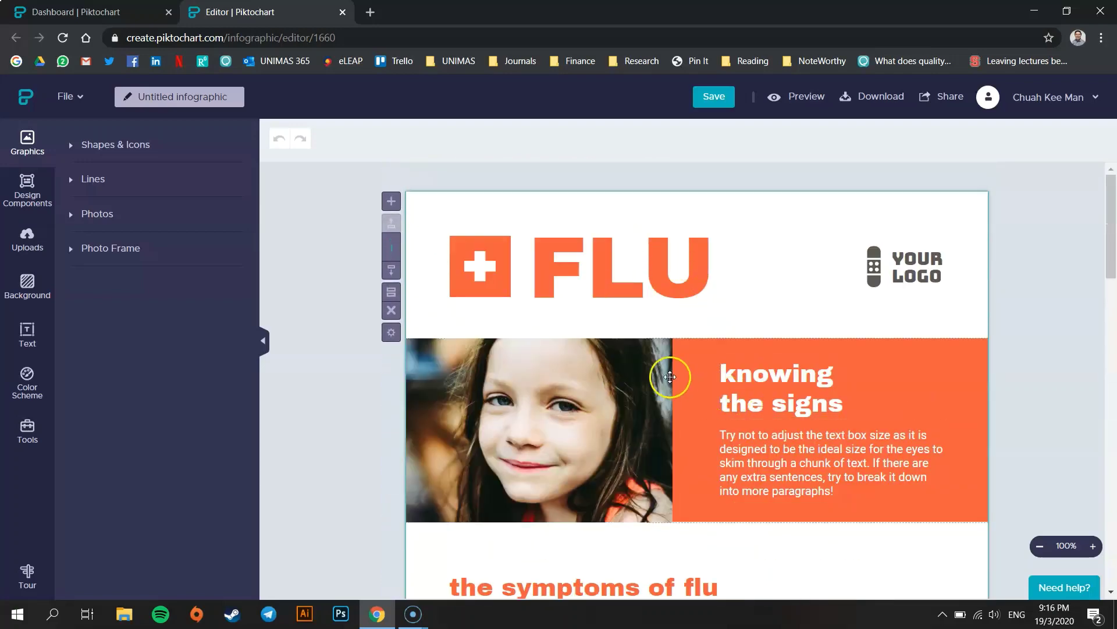
left_click(649, 282)
double_click(561, 267)
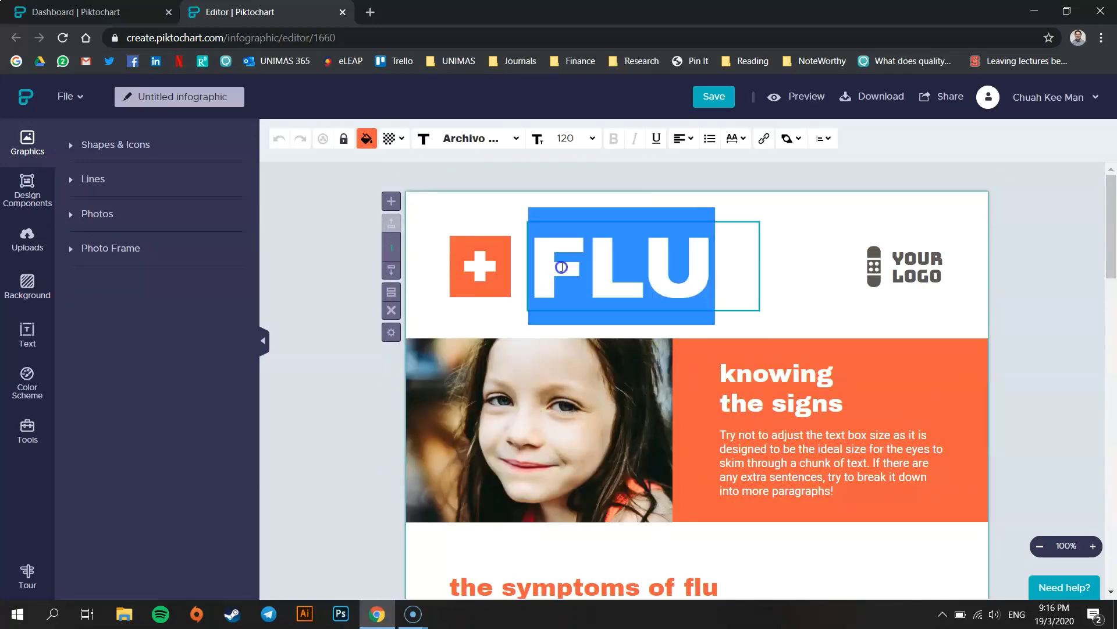
left_click_drag(553, 263, 687, 285)
type("DEMAM")
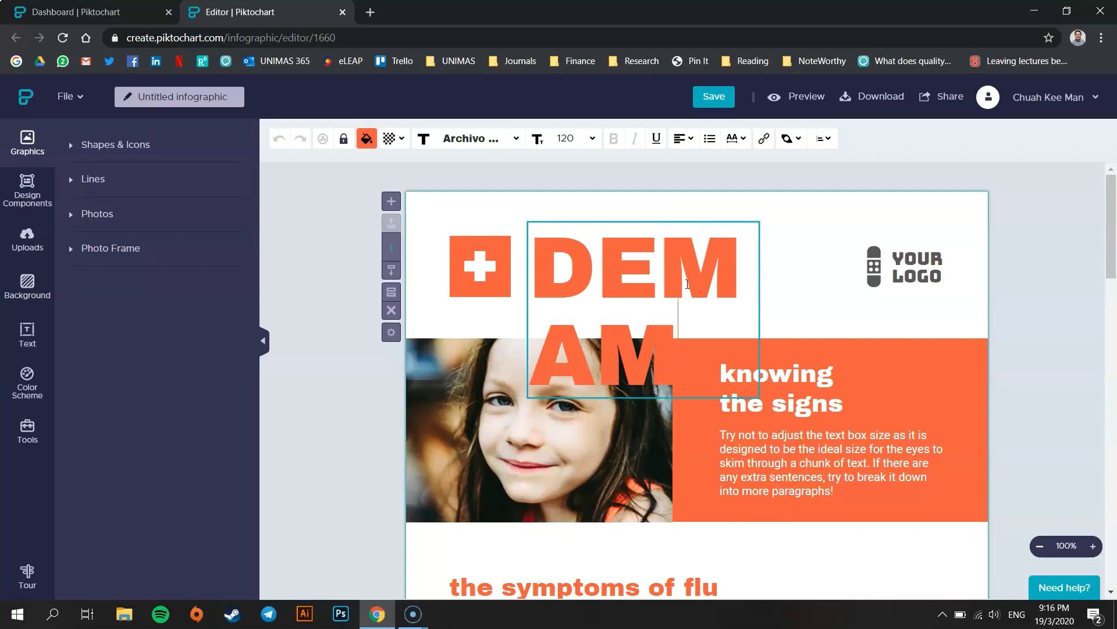
- Set the font size of the whole "DEMAM" title to 98
left_click_drag(678, 322, 530, 247)
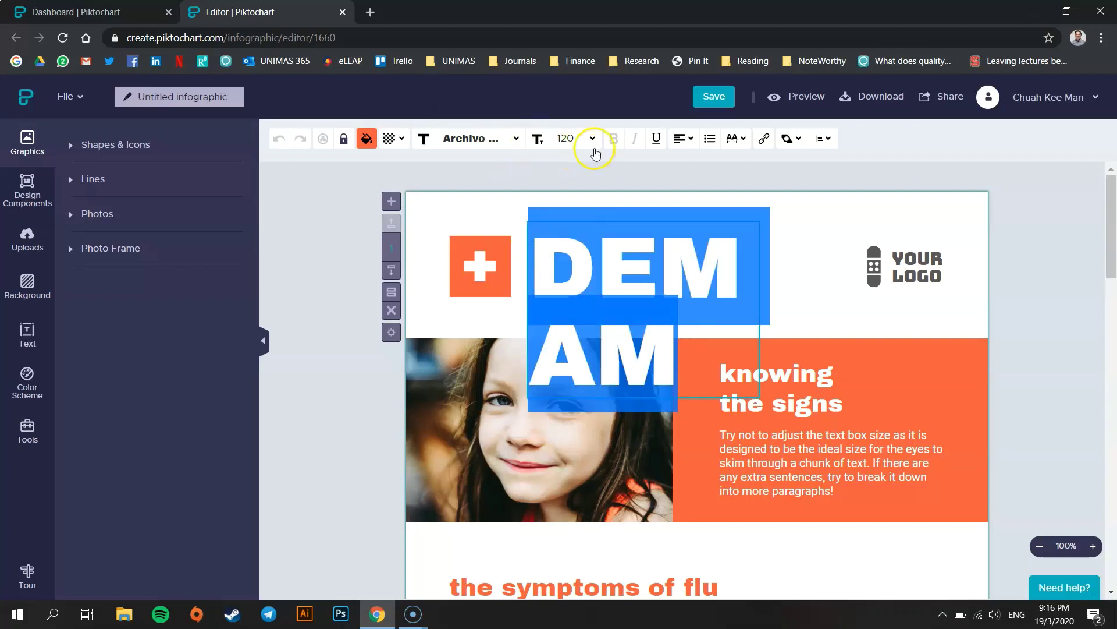
left_click(593, 138)
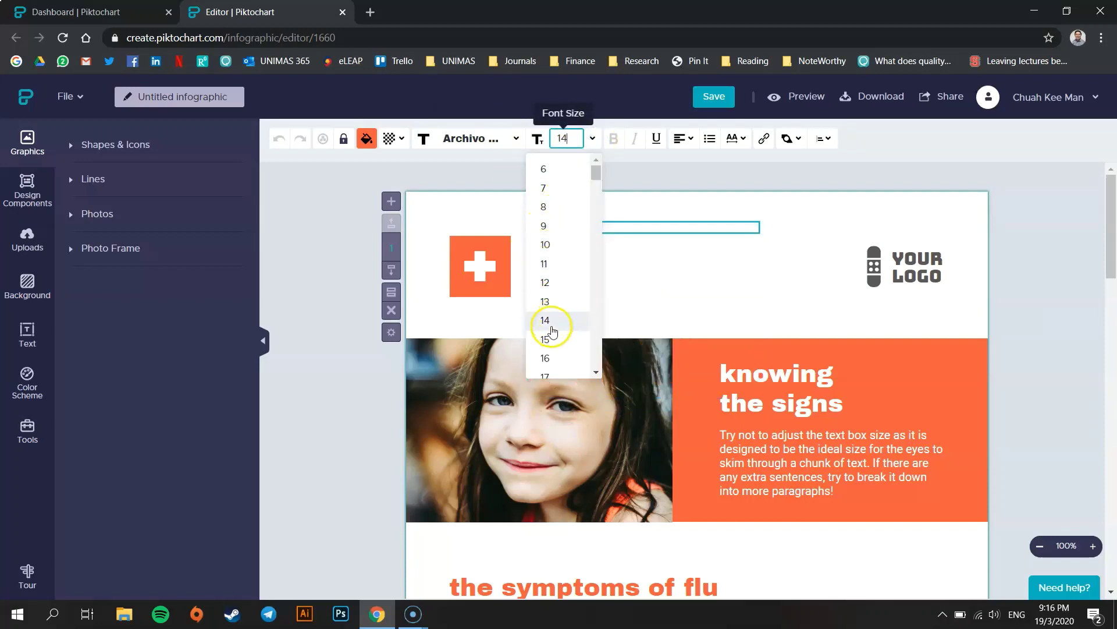
scroll(556, 367, "down", 20)
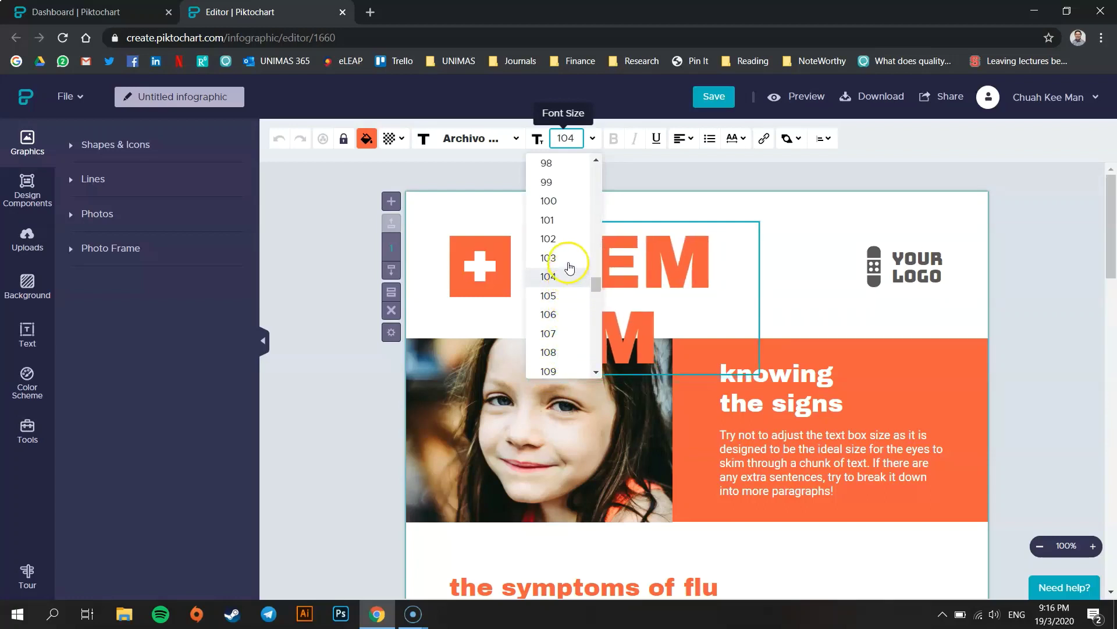
left_click(570, 167)
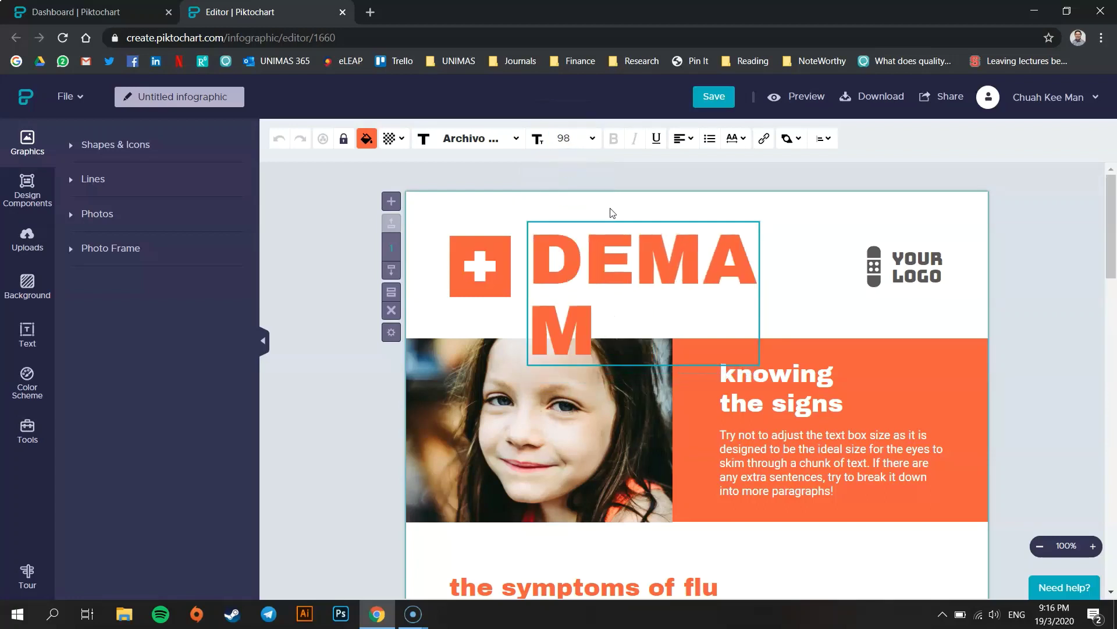
- Widen the "DEMAM" title's text box toward the logo so the word fits on one line
left_click(771, 289)
left_click(757, 293)
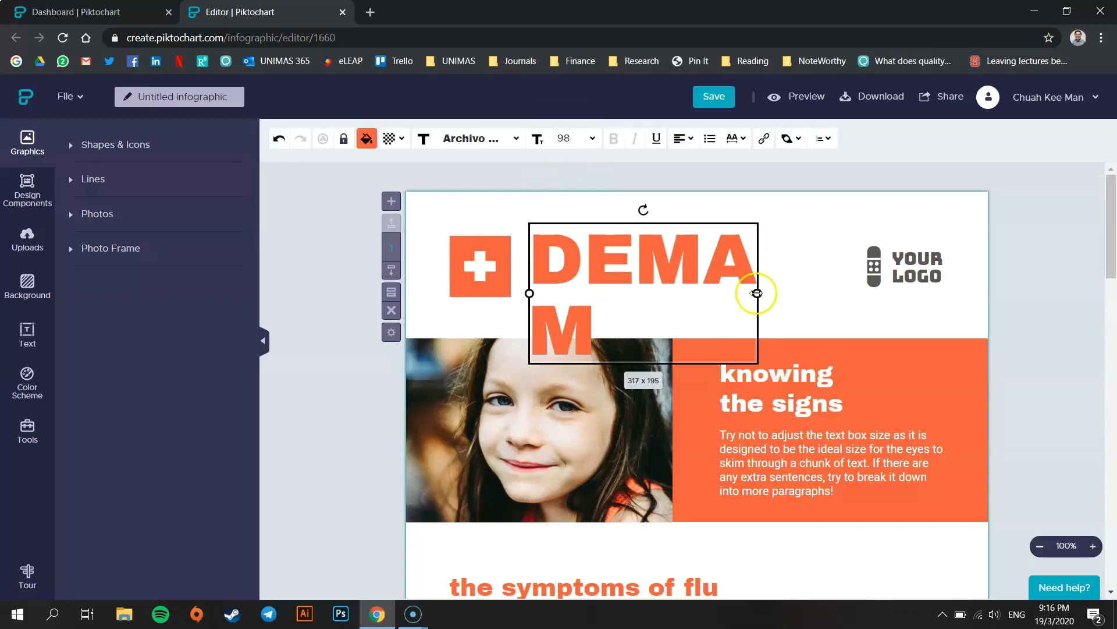
left_click_drag(757, 293, 830, 291)
left_click(879, 340)
- Select the girl's photo beside the "knowing the signs" block and look through the Unsplash stock photos
left_click(782, 399)
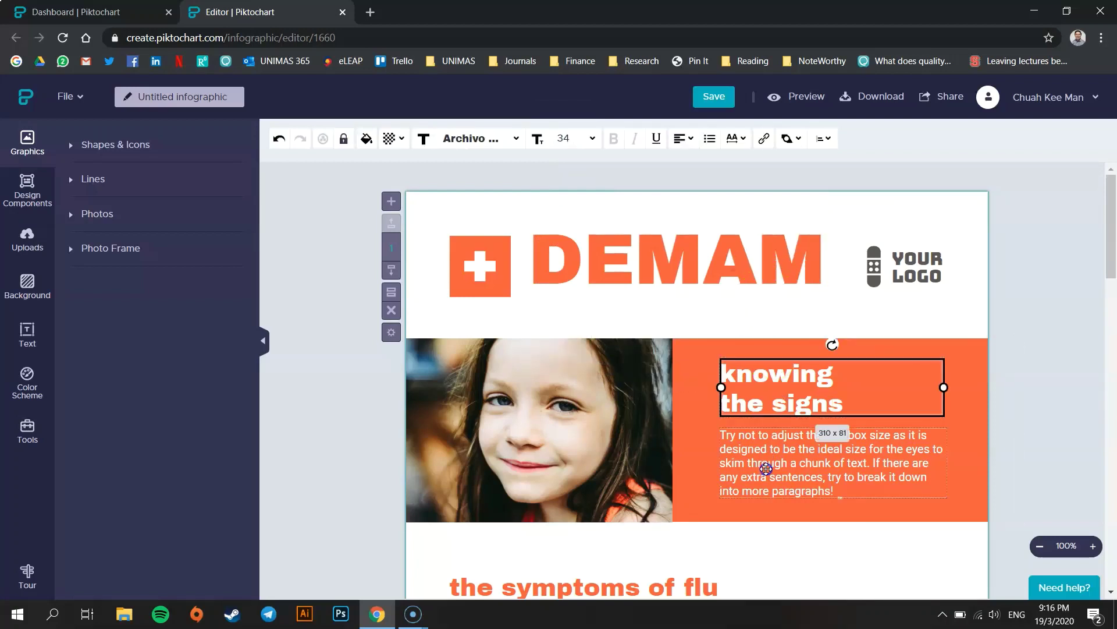
left_click(766, 468)
left_click(517, 429)
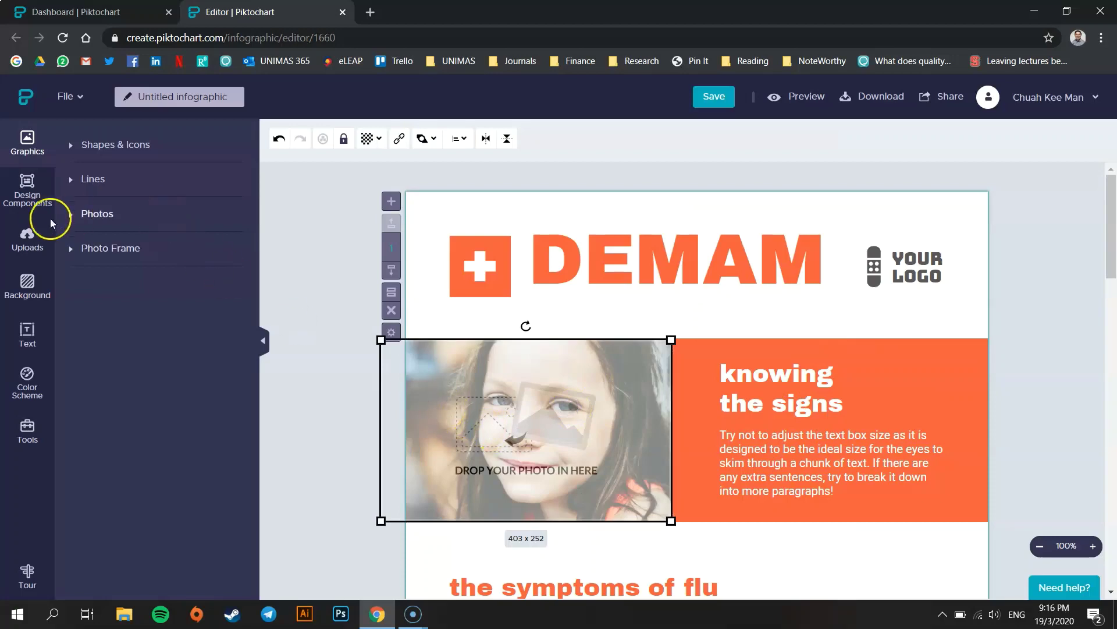
left_click(99, 214)
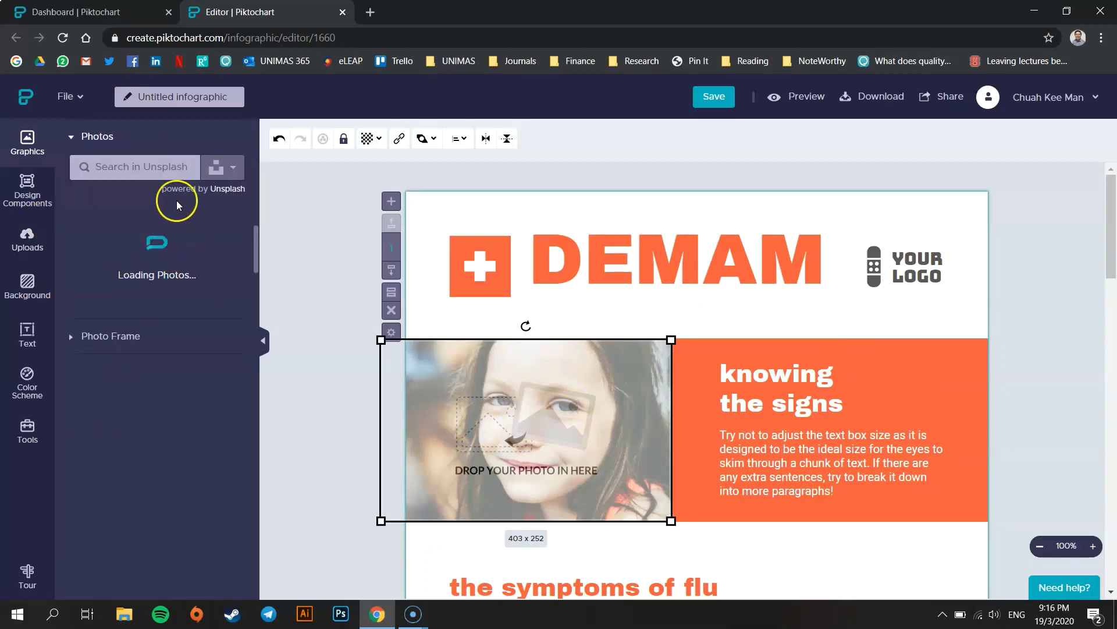
scroll(136, 478, "up", 1)
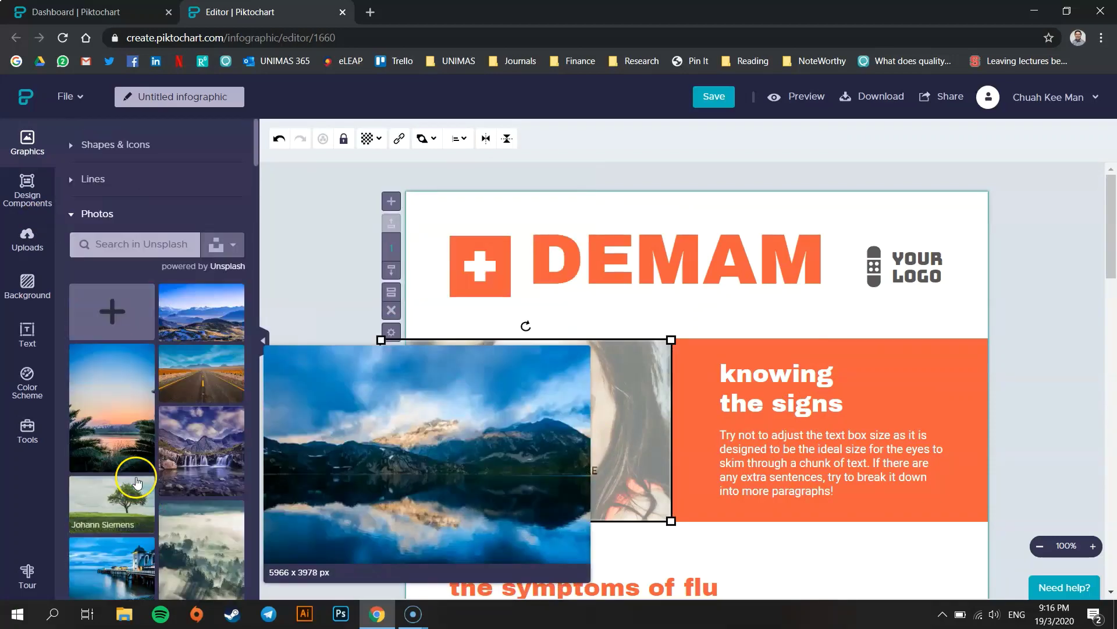
scroll(168, 259, "down", 2)
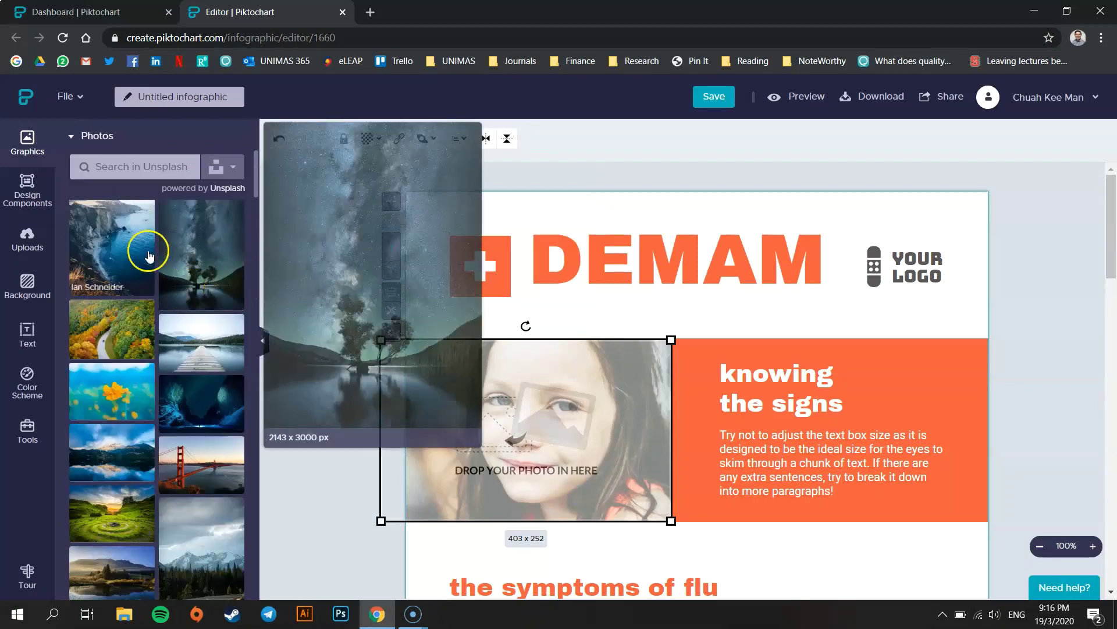
- Look at the available design component types and the options for uploading images
left_click(27, 184)
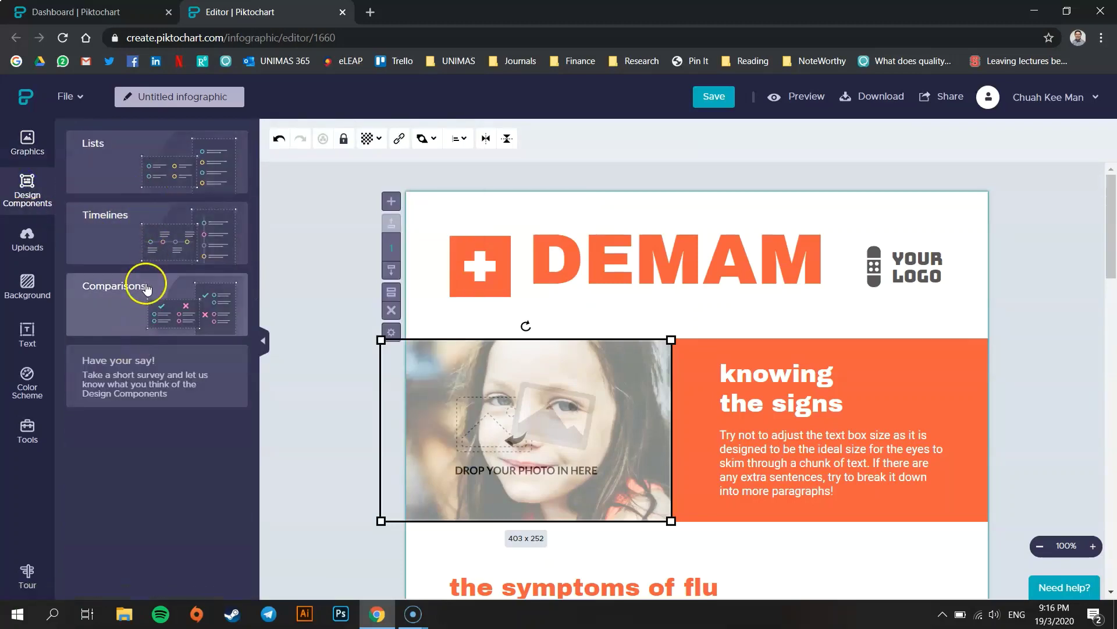
left_click(25, 236)
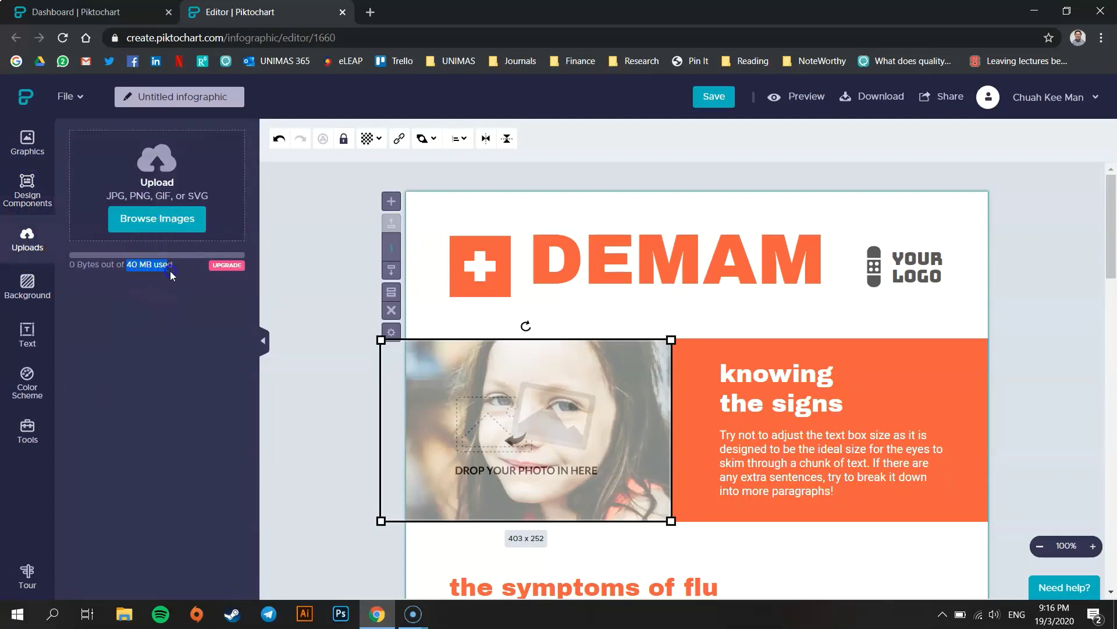
- Try out background images for the infographic's first block and apply the red pattern with triangles
left_click(28, 283)
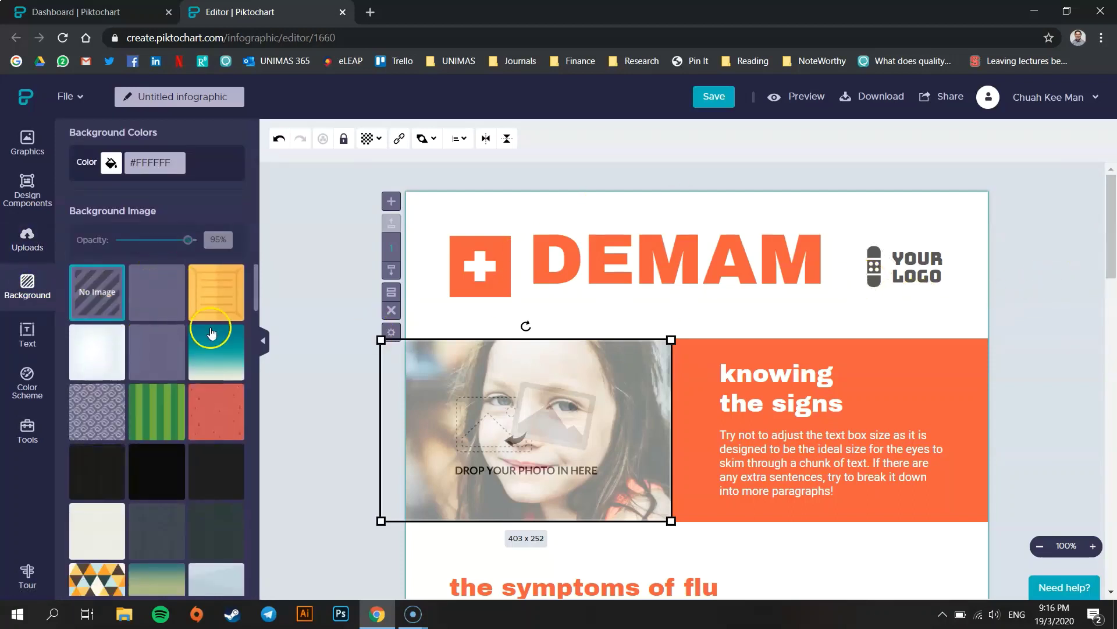
left_click(232, 372)
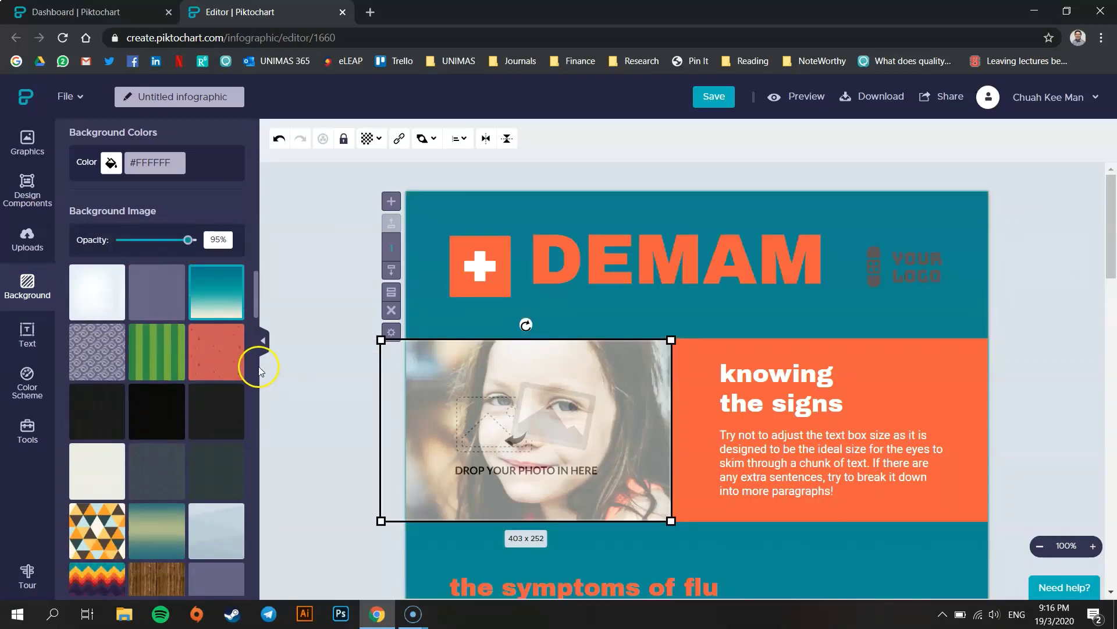
left_click(148, 362)
left_click(215, 316)
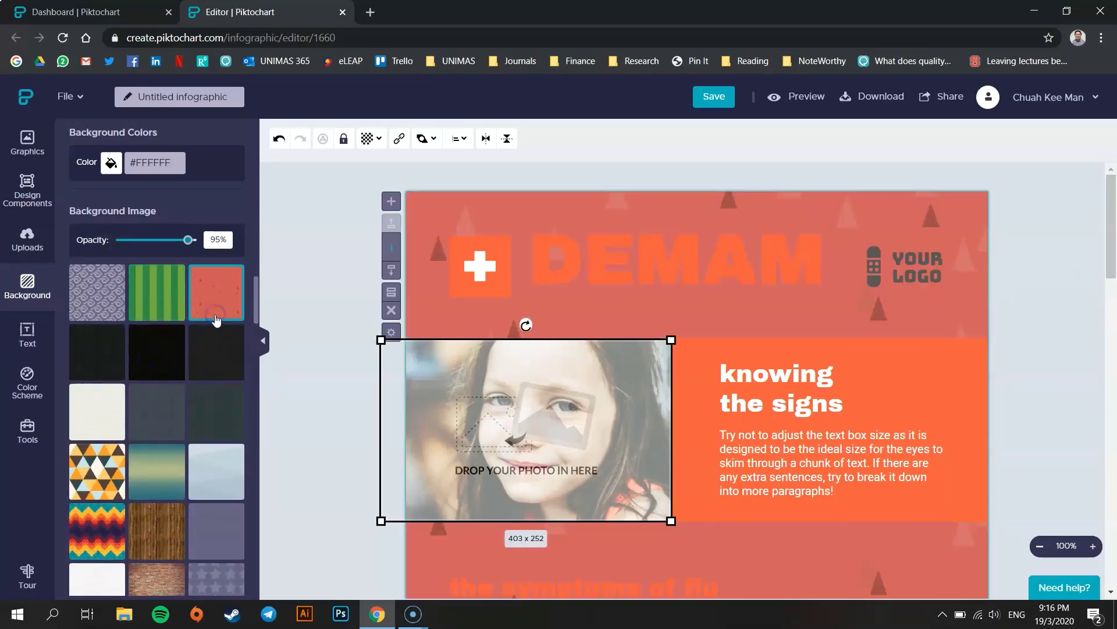
- Examine the text styles and frames, the built-in color schemes, and the chart, map and video tools
left_click(29, 330)
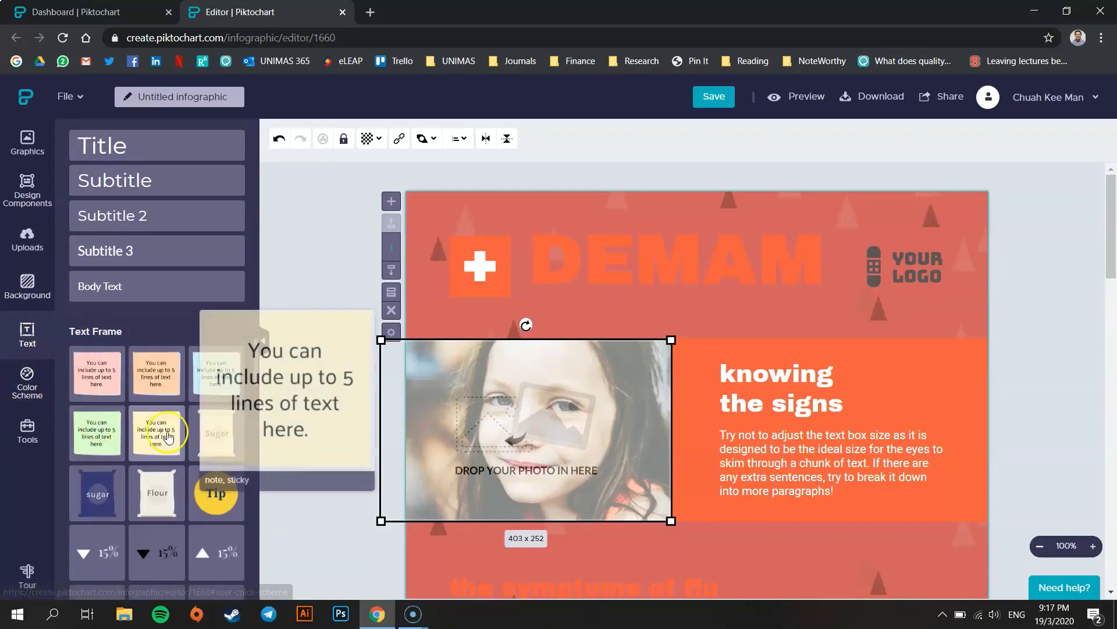
left_click(26, 384)
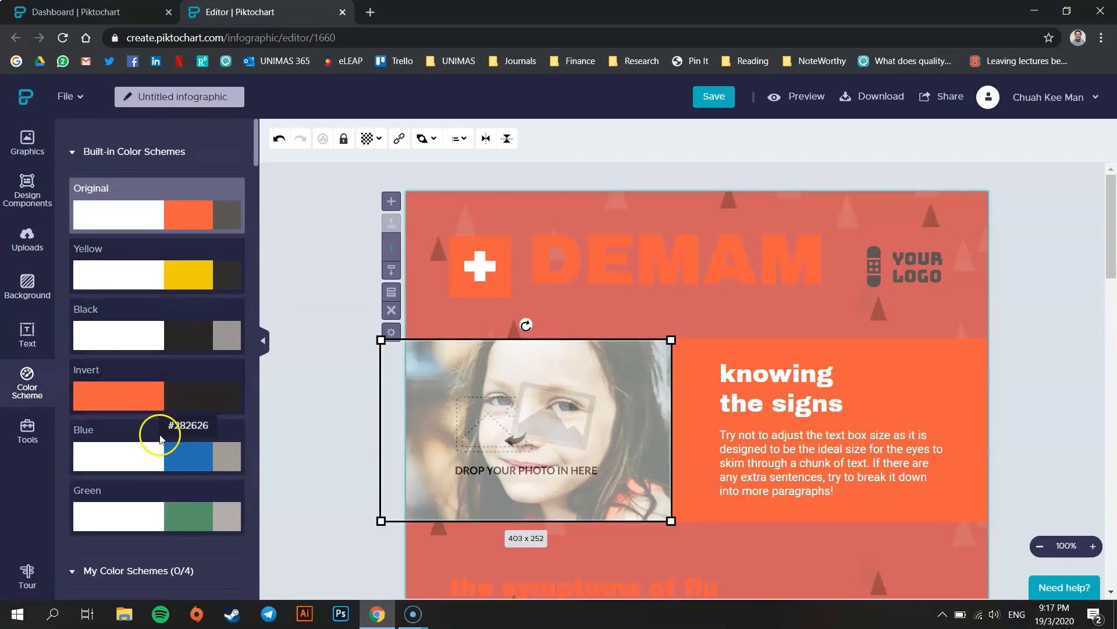
left_click(29, 432)
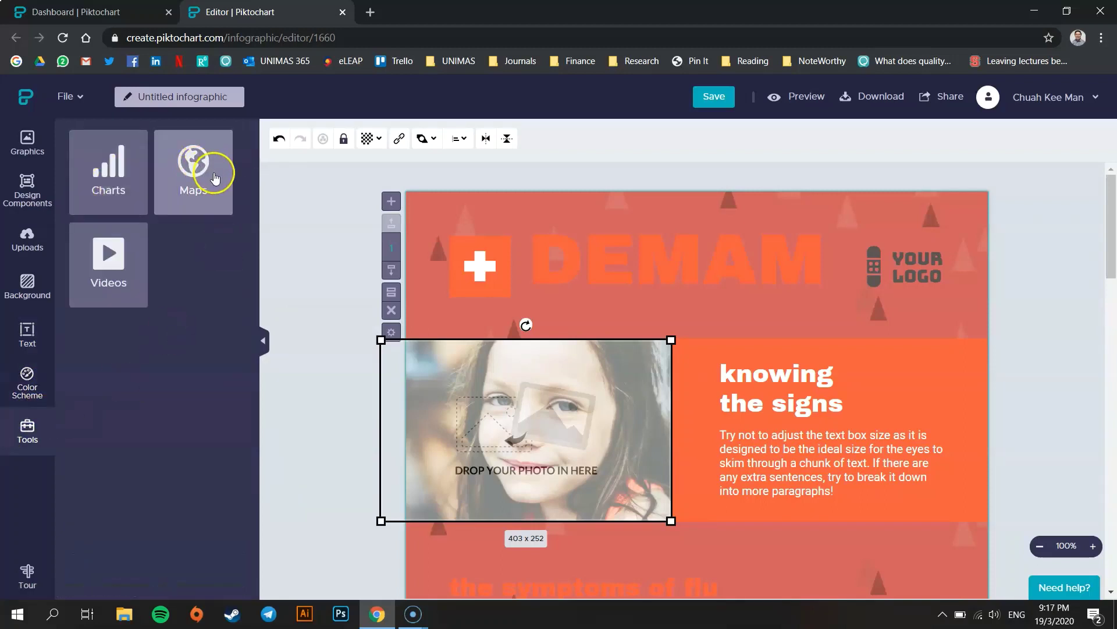
left_click(20, 139)
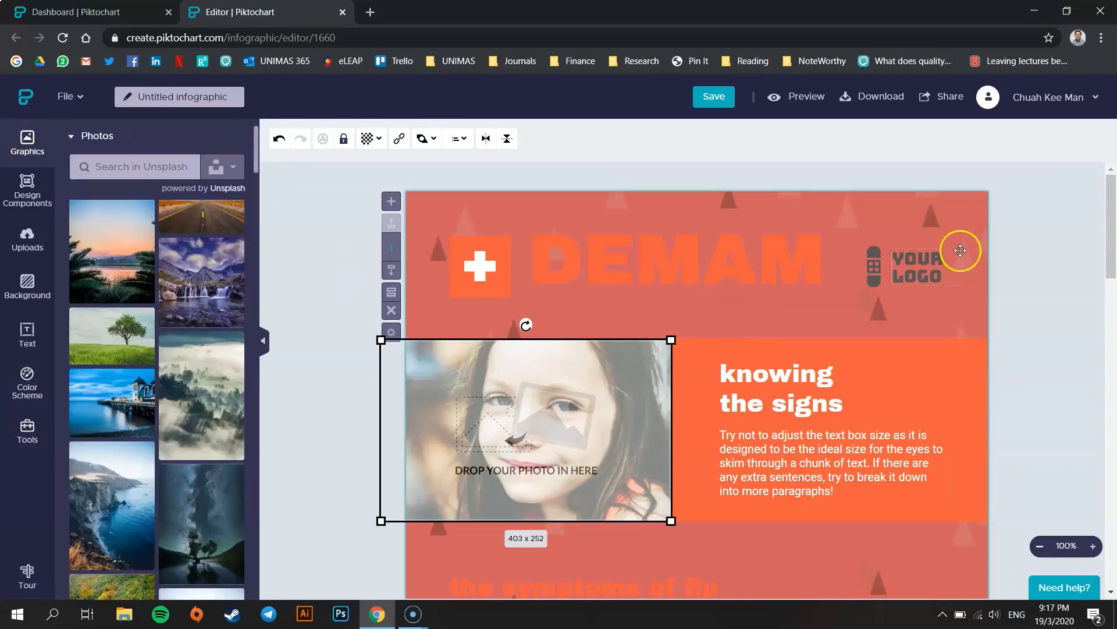
- Deselect the photo, review the infographic down to the prevention tips block, and try to save it
left_click(996, 400)
scroll(903, 337, "down", 5)
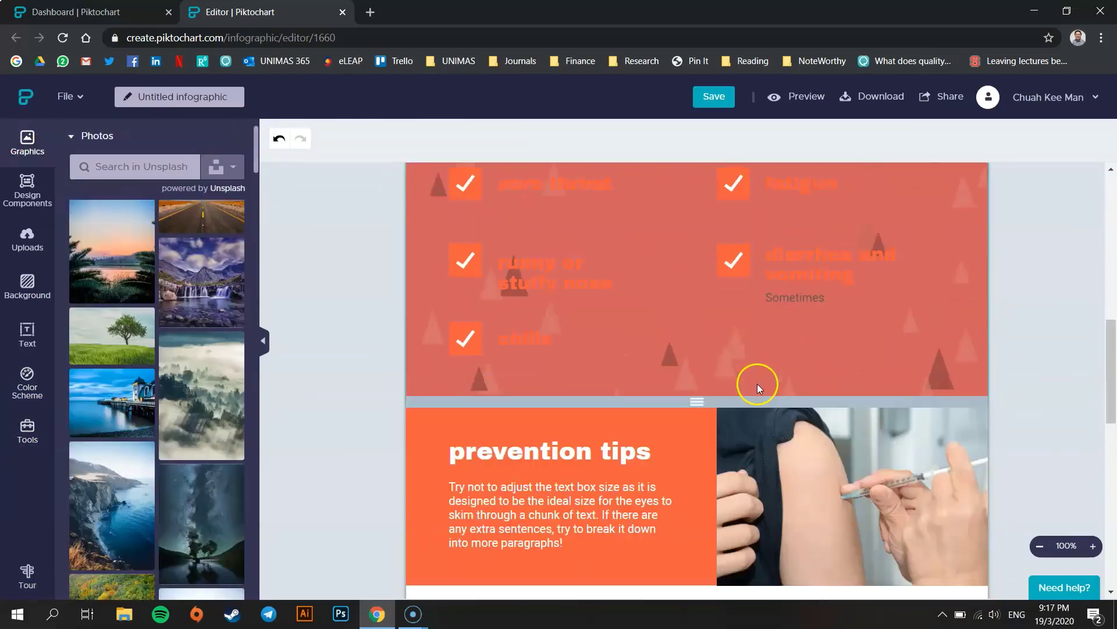
scroll(756, 382, "up", 5)
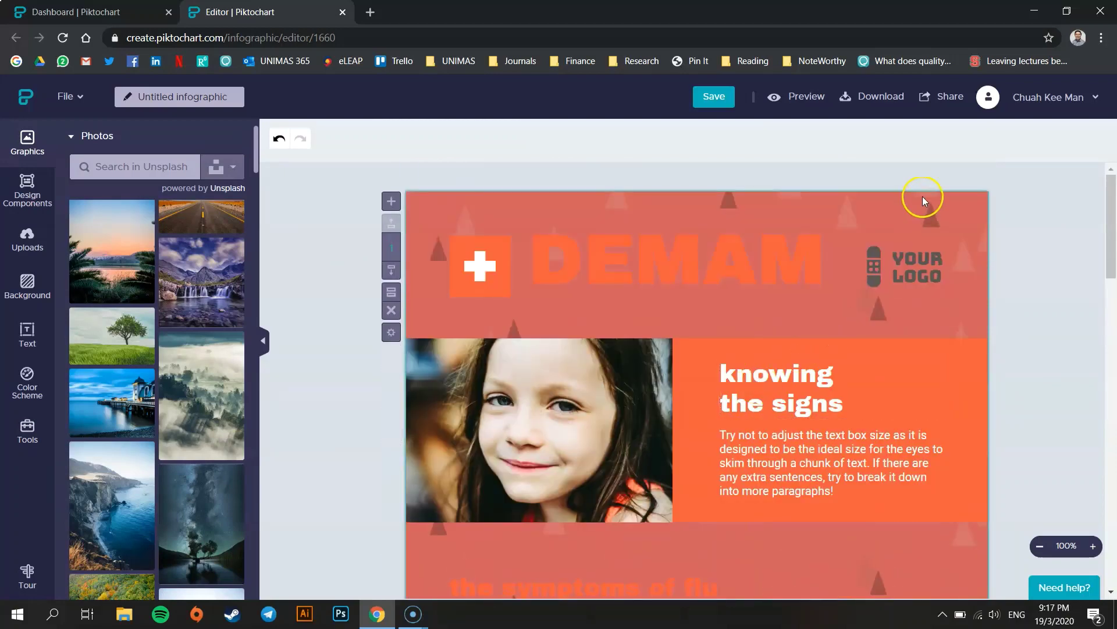
left_click(711, 100)
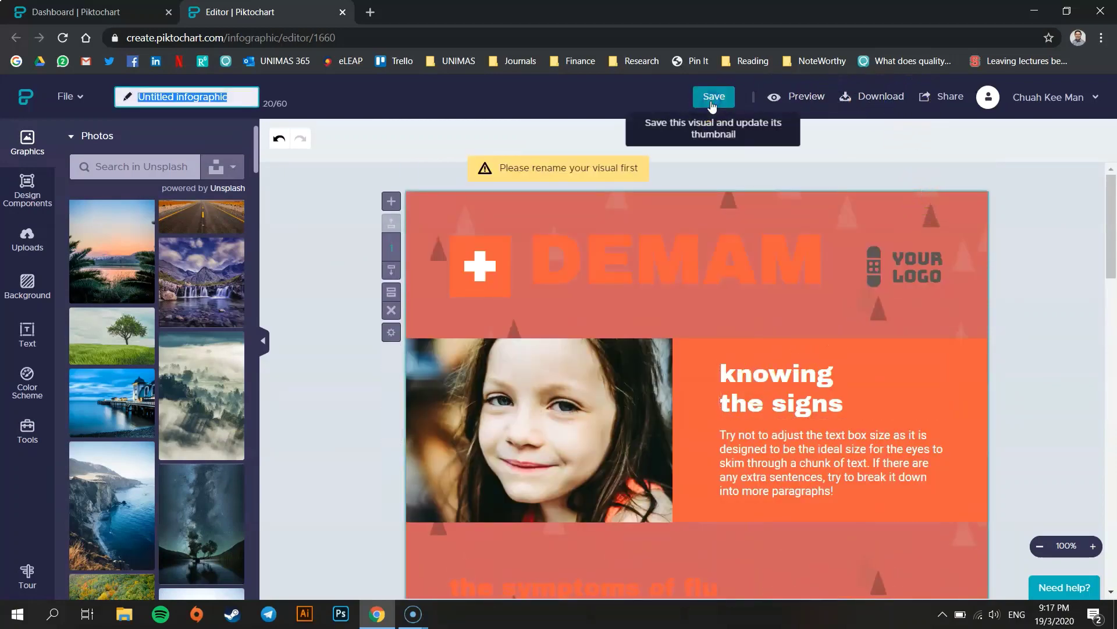
- Download the infographic as a PNG in Medium quality, view the downloaded image and close it
left_click(885, 102)
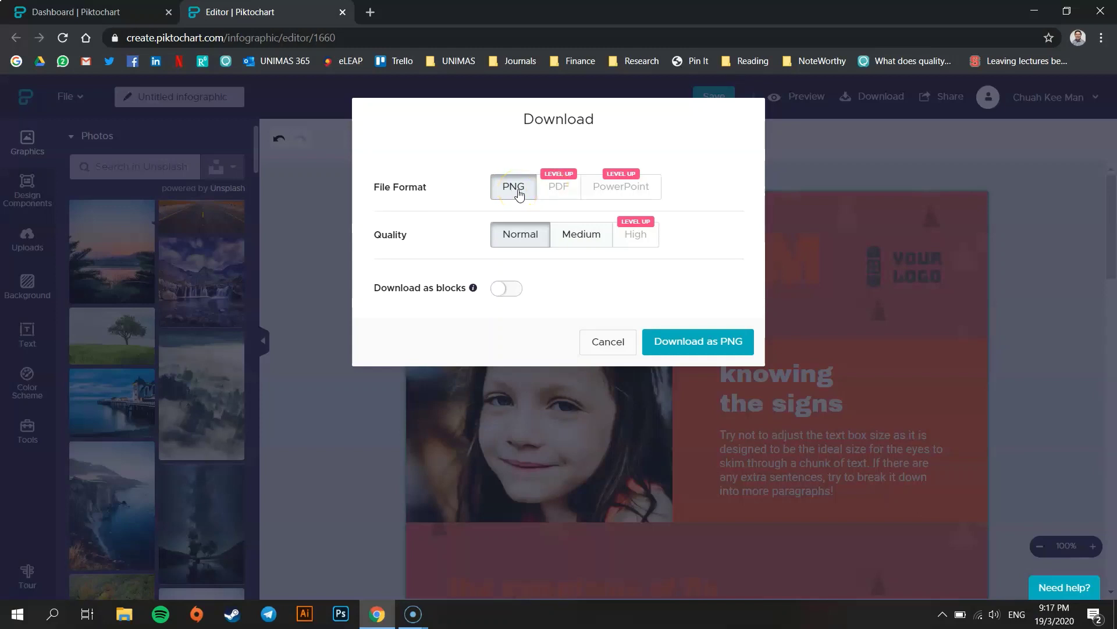
left_click(580, 241)
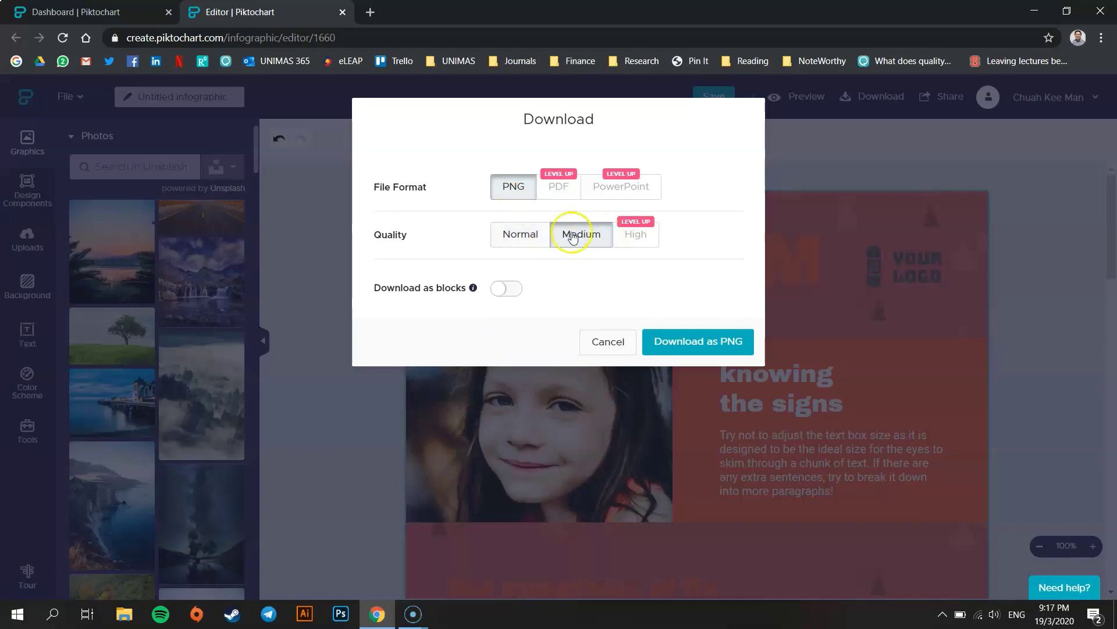
left_click(678, 344)
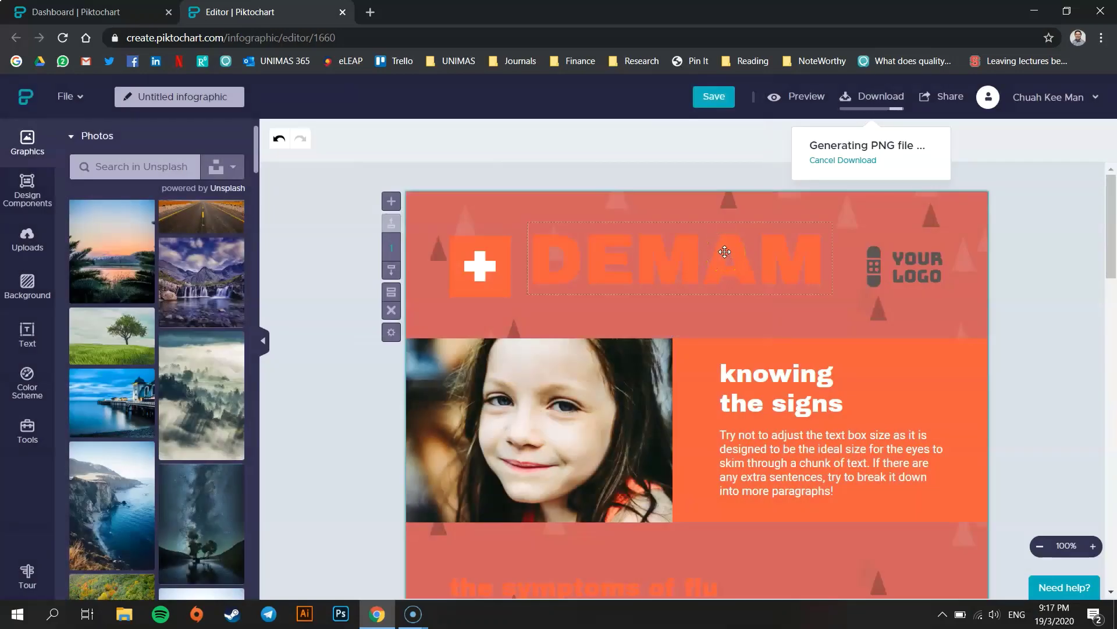
left_click(612, 368)
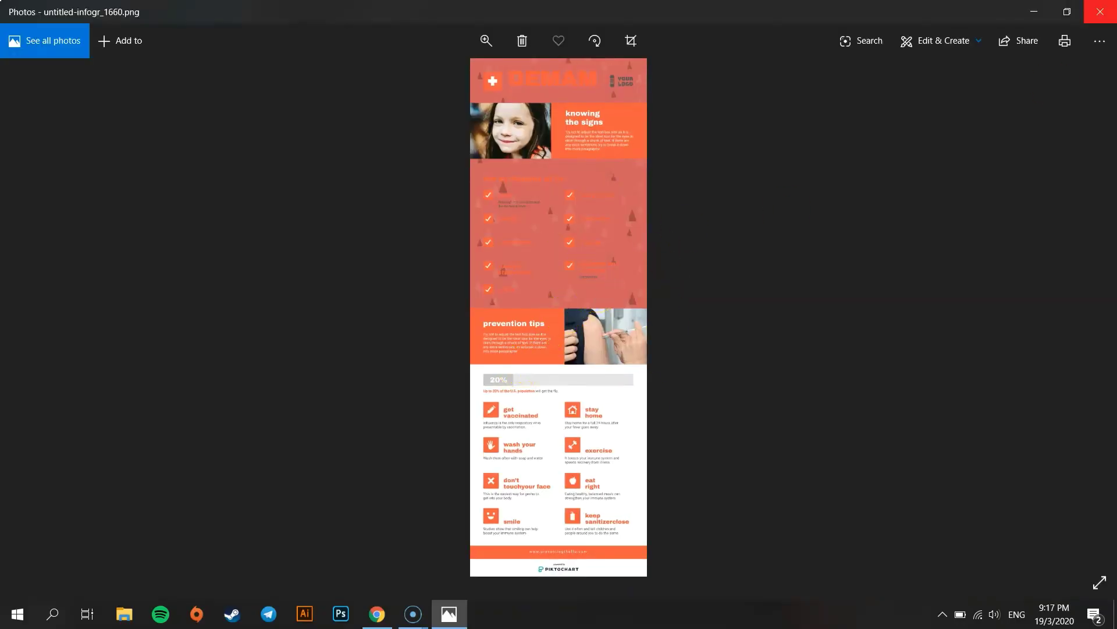
left_click(1100, 12)
- Leave the infographic editor for the dashboard without saving the changes
left_click(1073, 102)
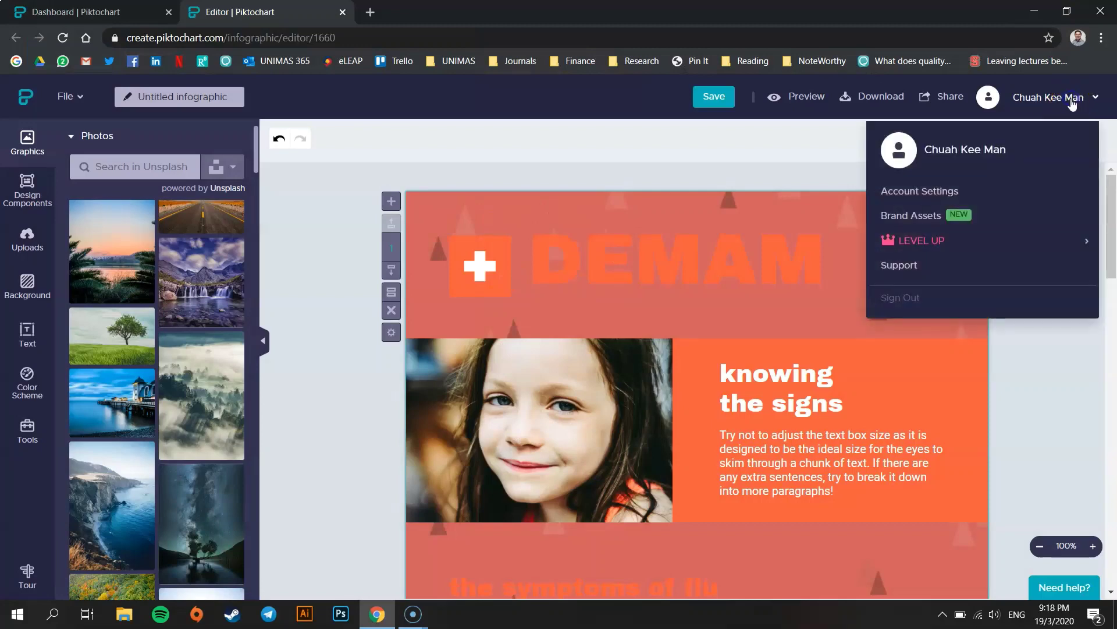
left_click(25, 95)
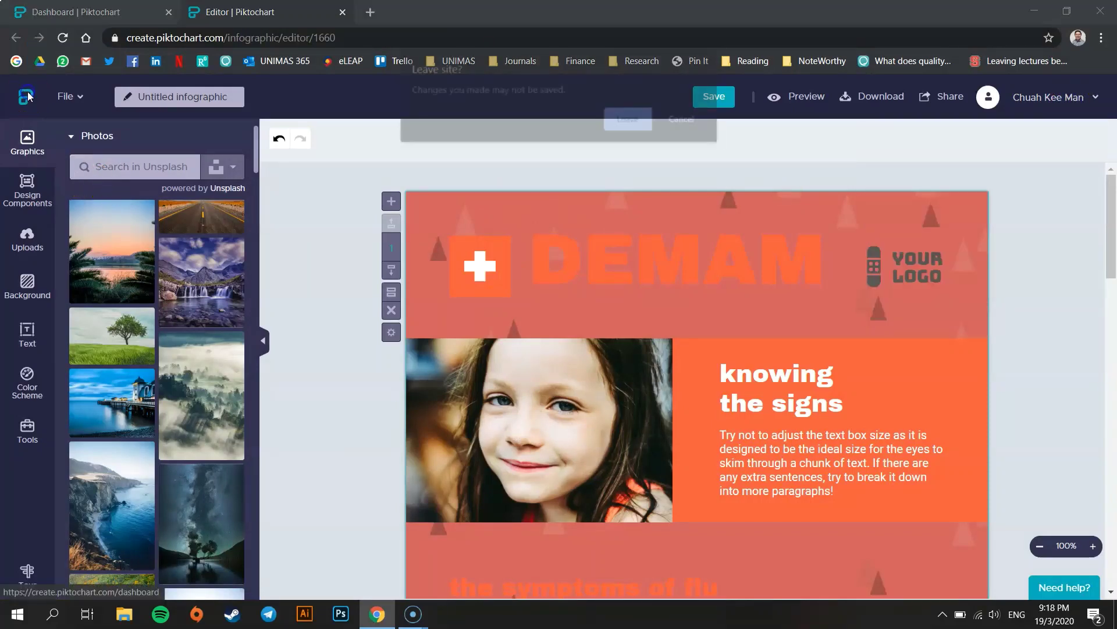
left_click(643, 121)
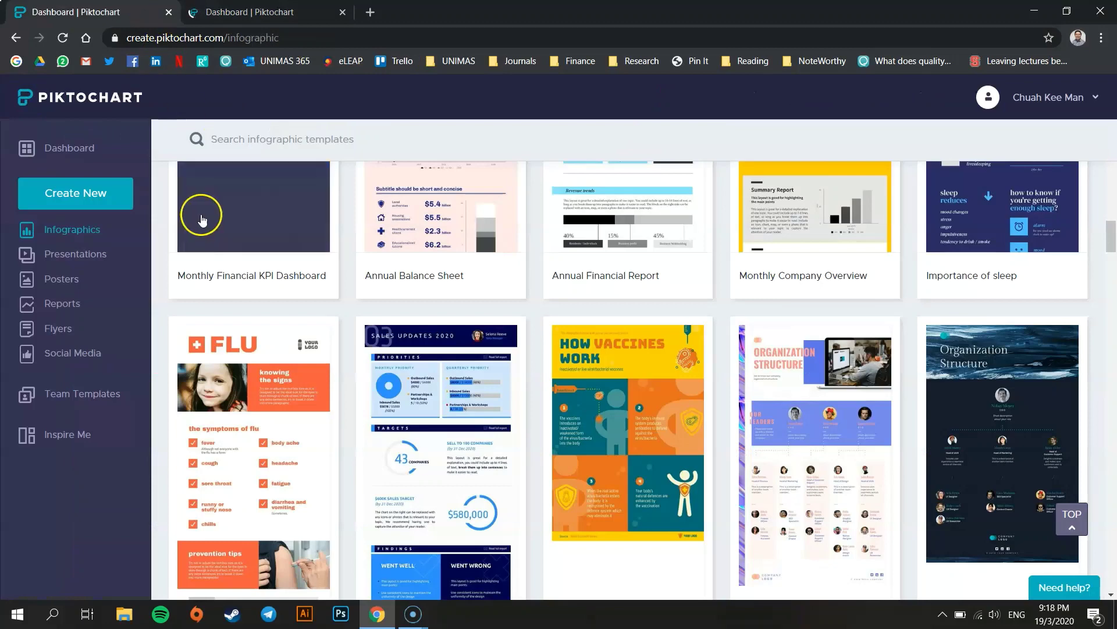
- Look through the presentation, poster and report template galleries, and return to the dashboard of saved visuals
left_click(68, 252)
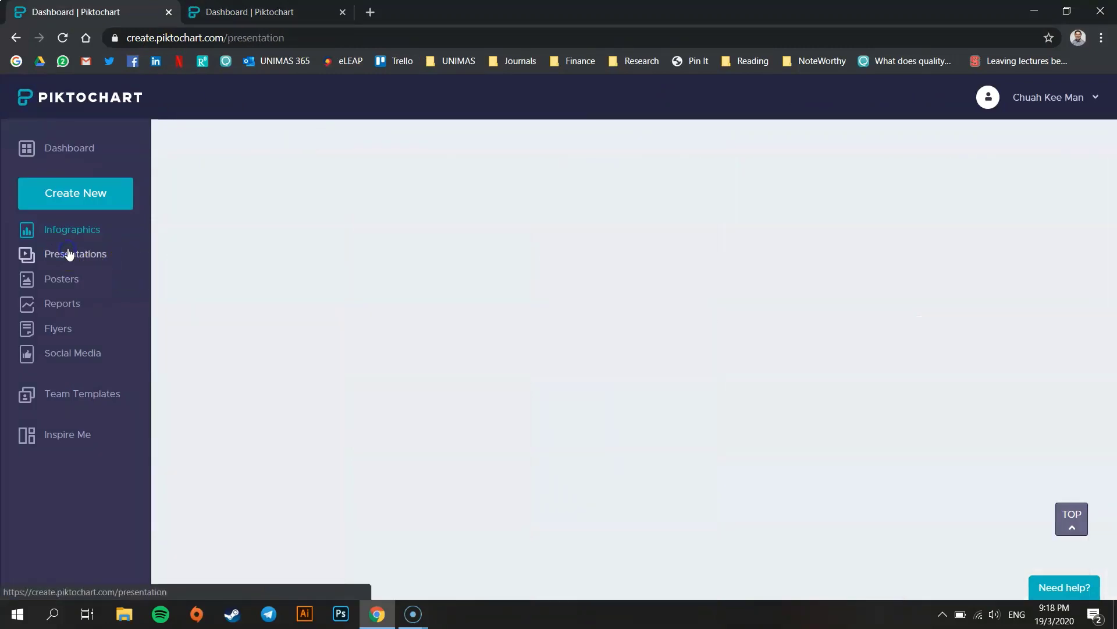
left_click(56, 289)
left_click(59, 305)
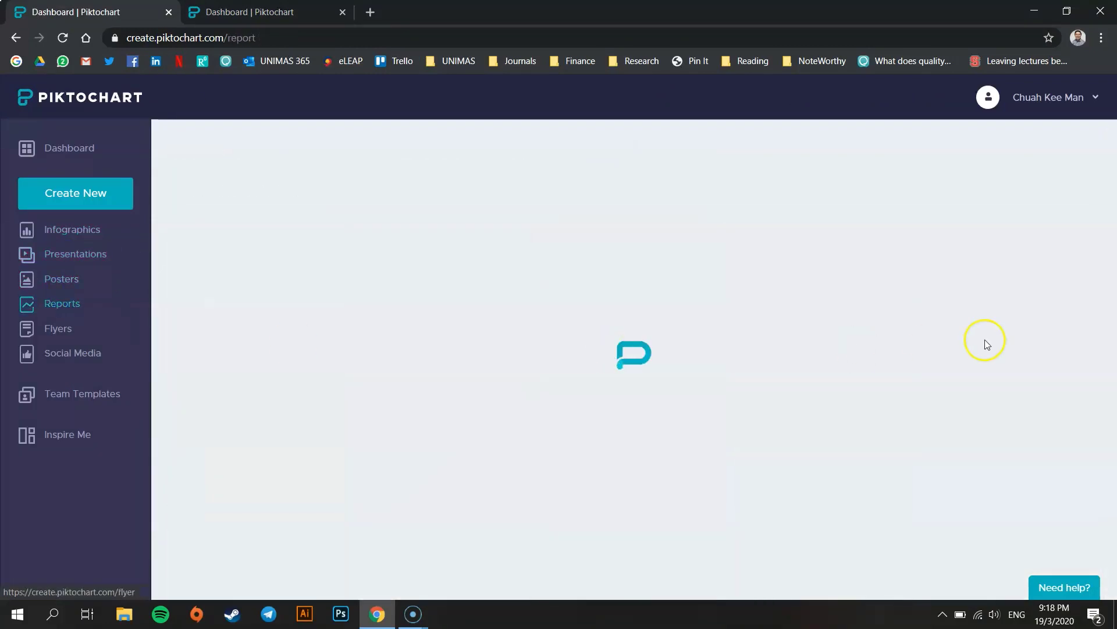
scroll(679, 399, "down", 6)
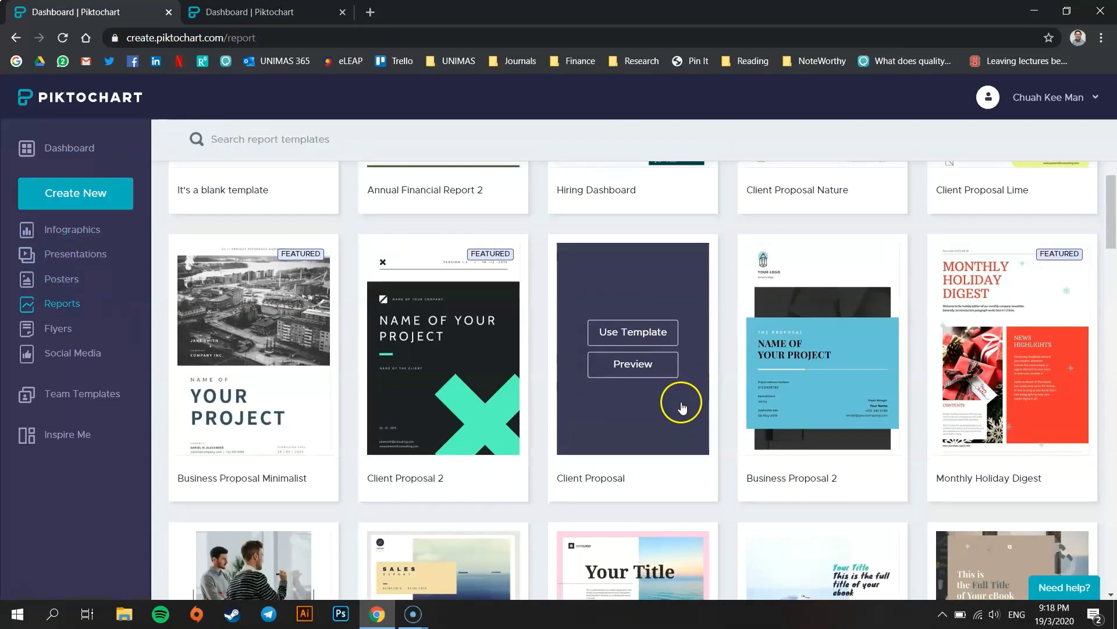
scroll(682, 405, "up", 6)
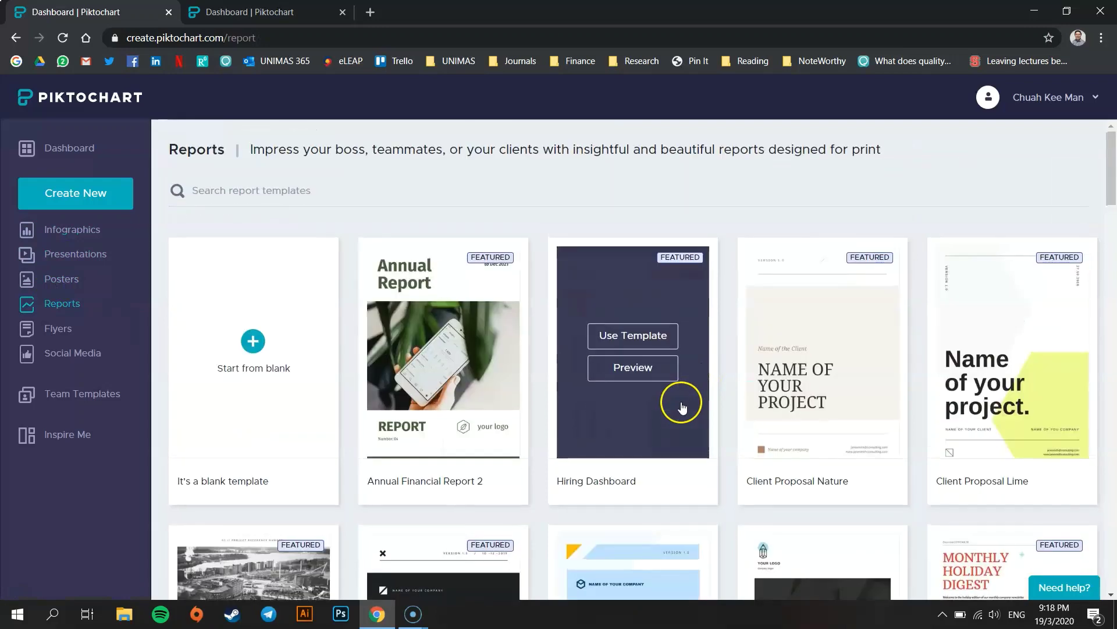
left_click(74, 153)
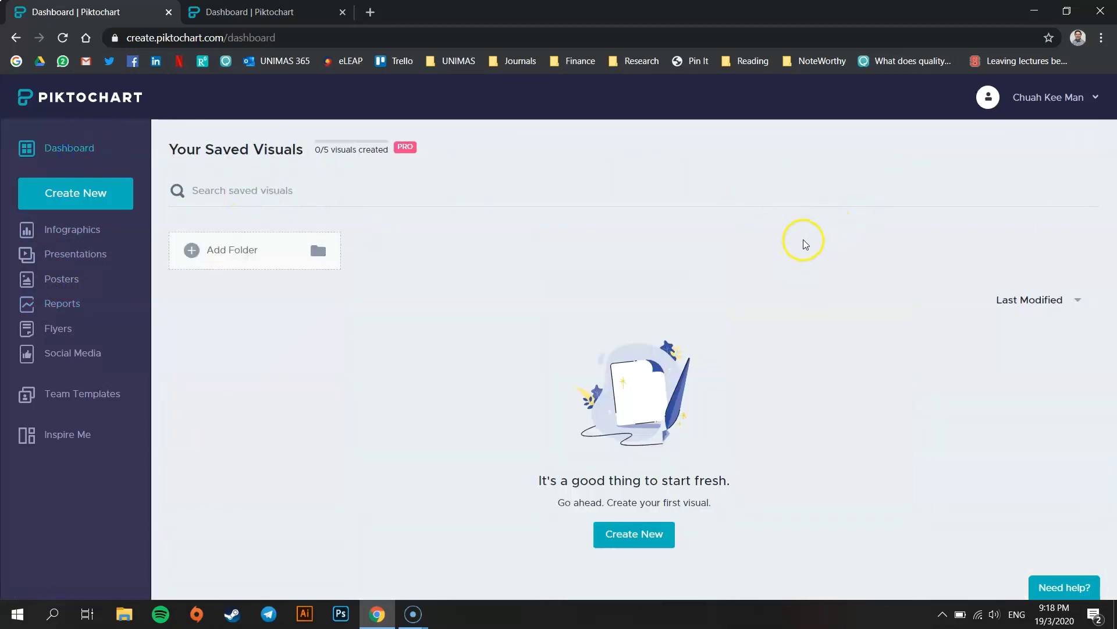